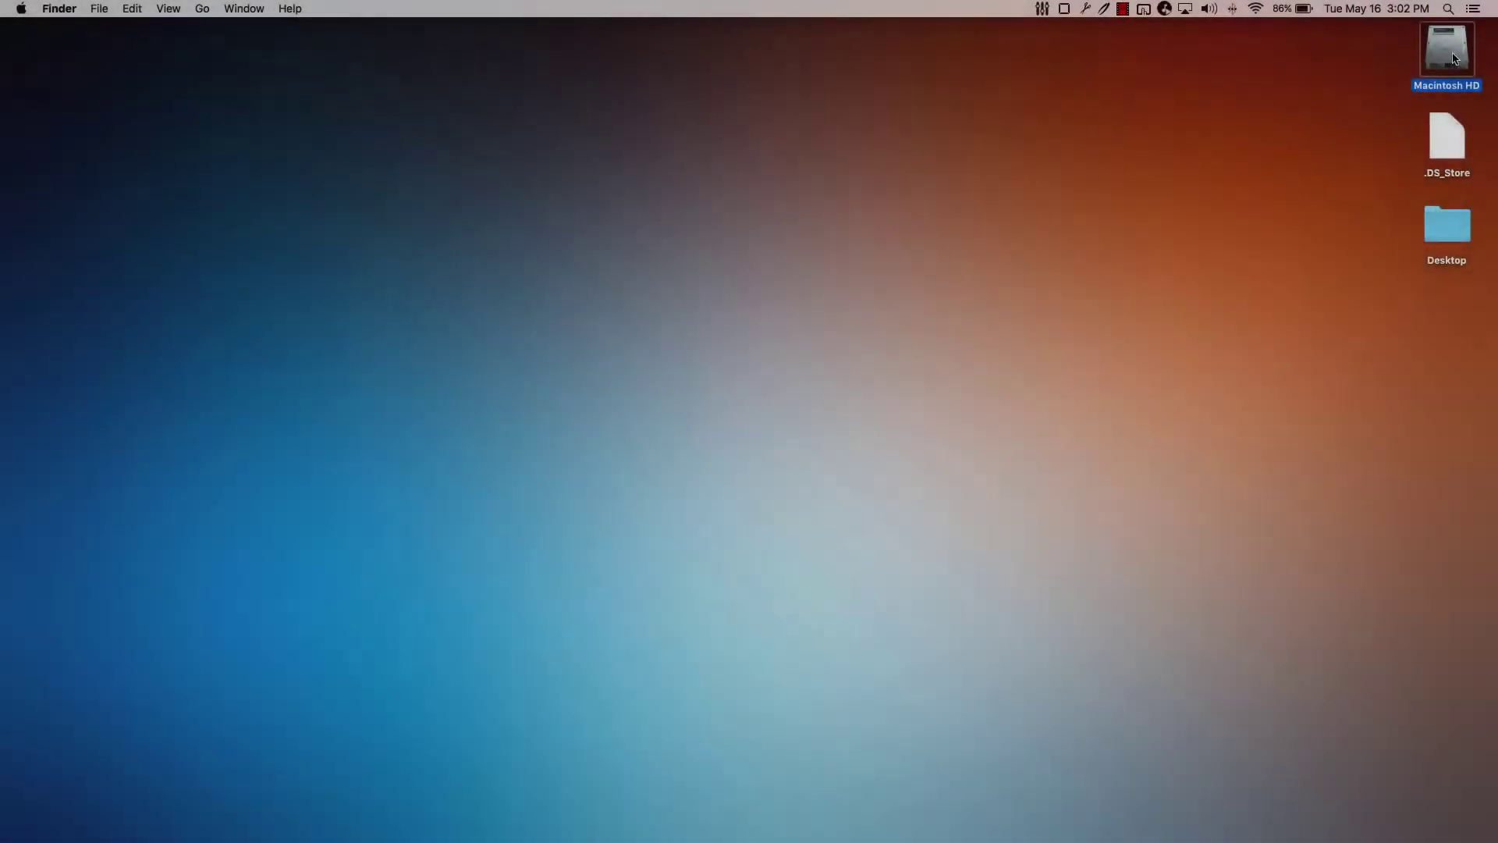
# From Macintosh HD, connect to the server share smb://golden-install/client.
pyautogui.doubleClick(1453, 54)
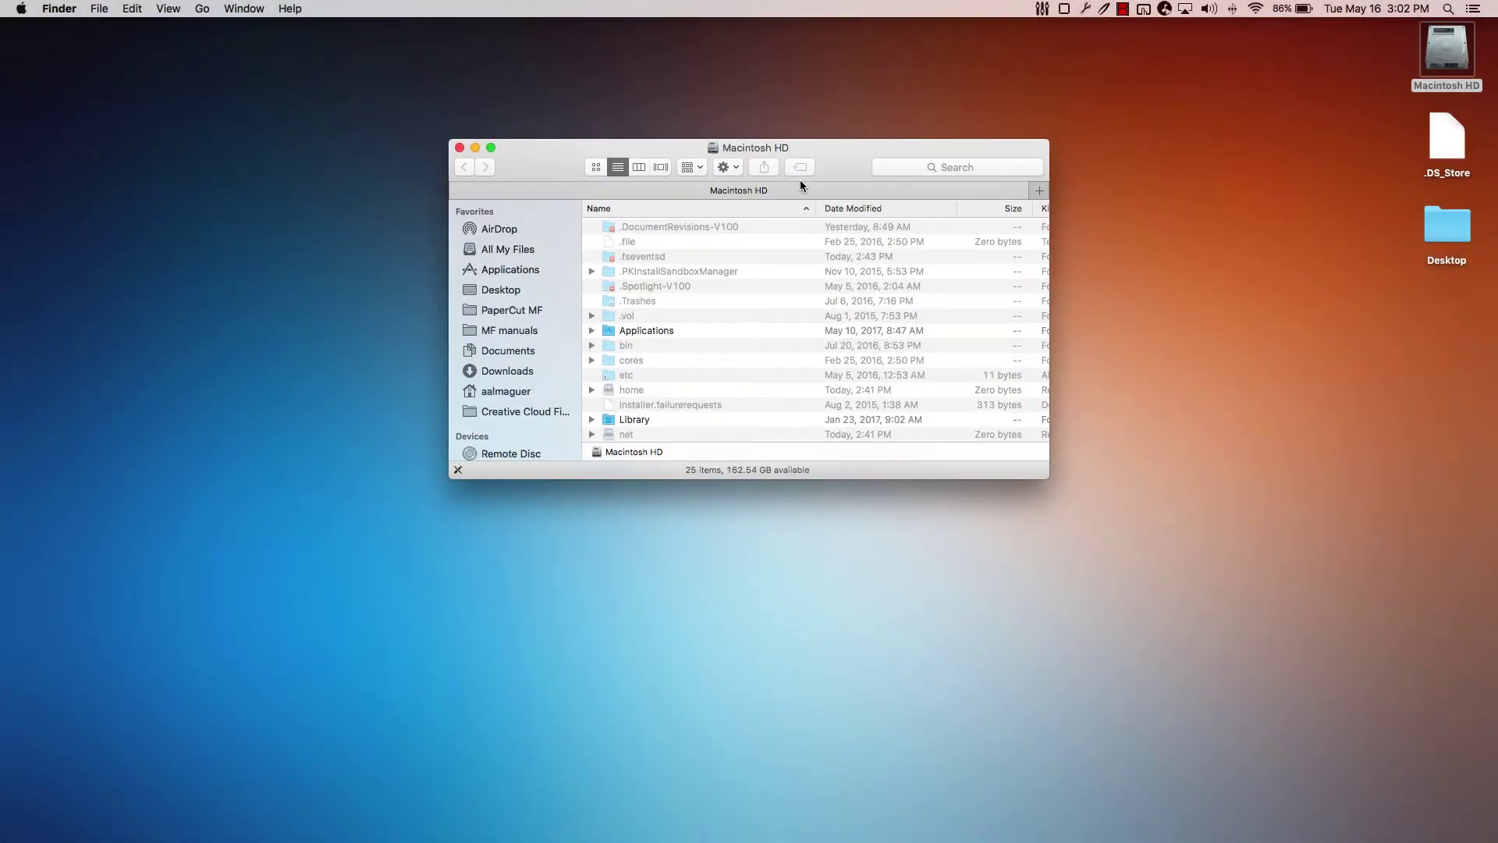
pyautogui.click(202, 9)
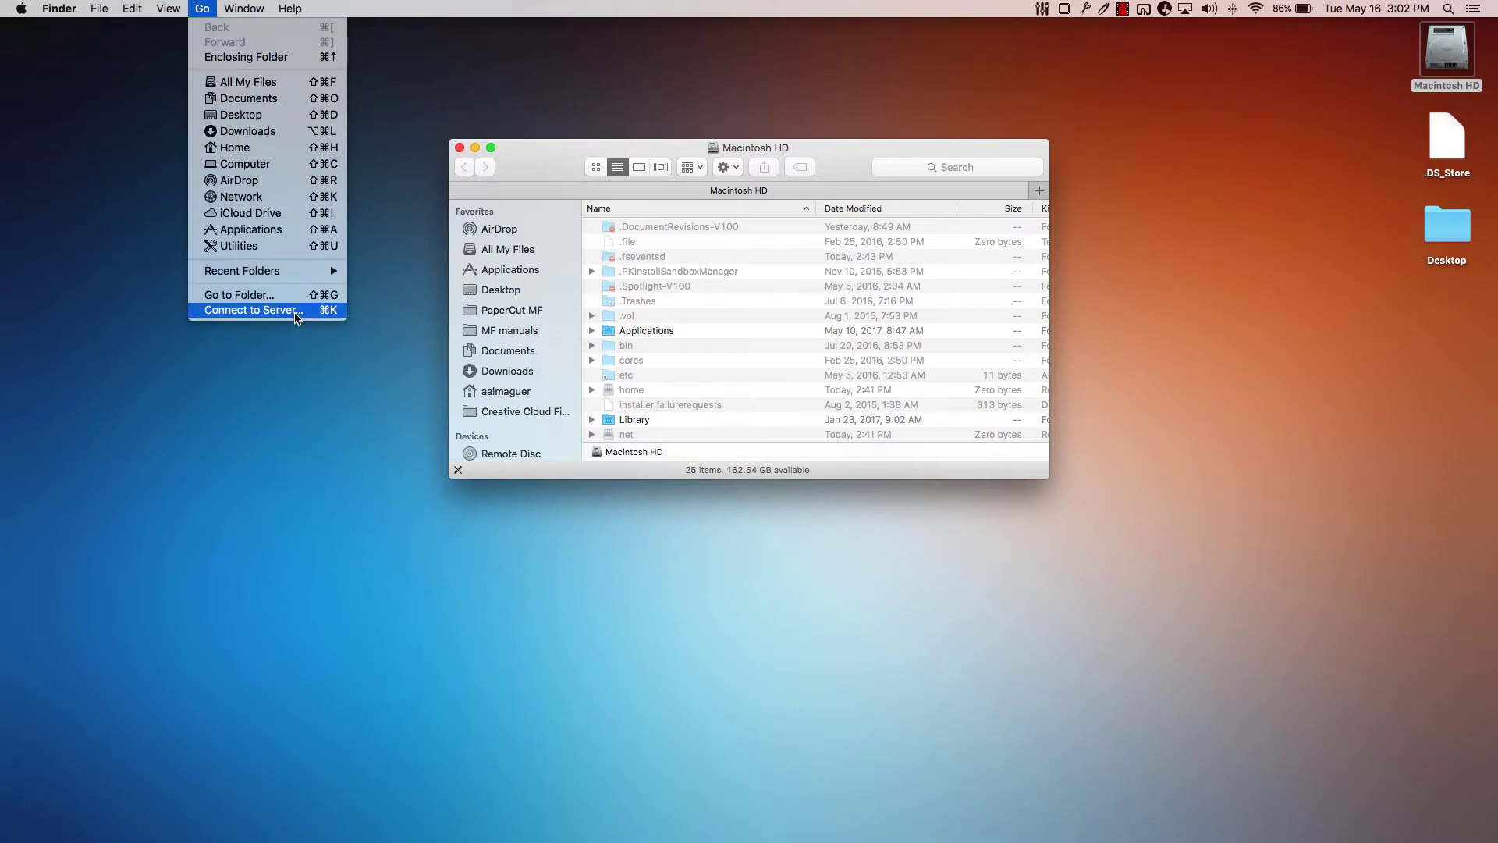
pyautogui.click(295, 313)
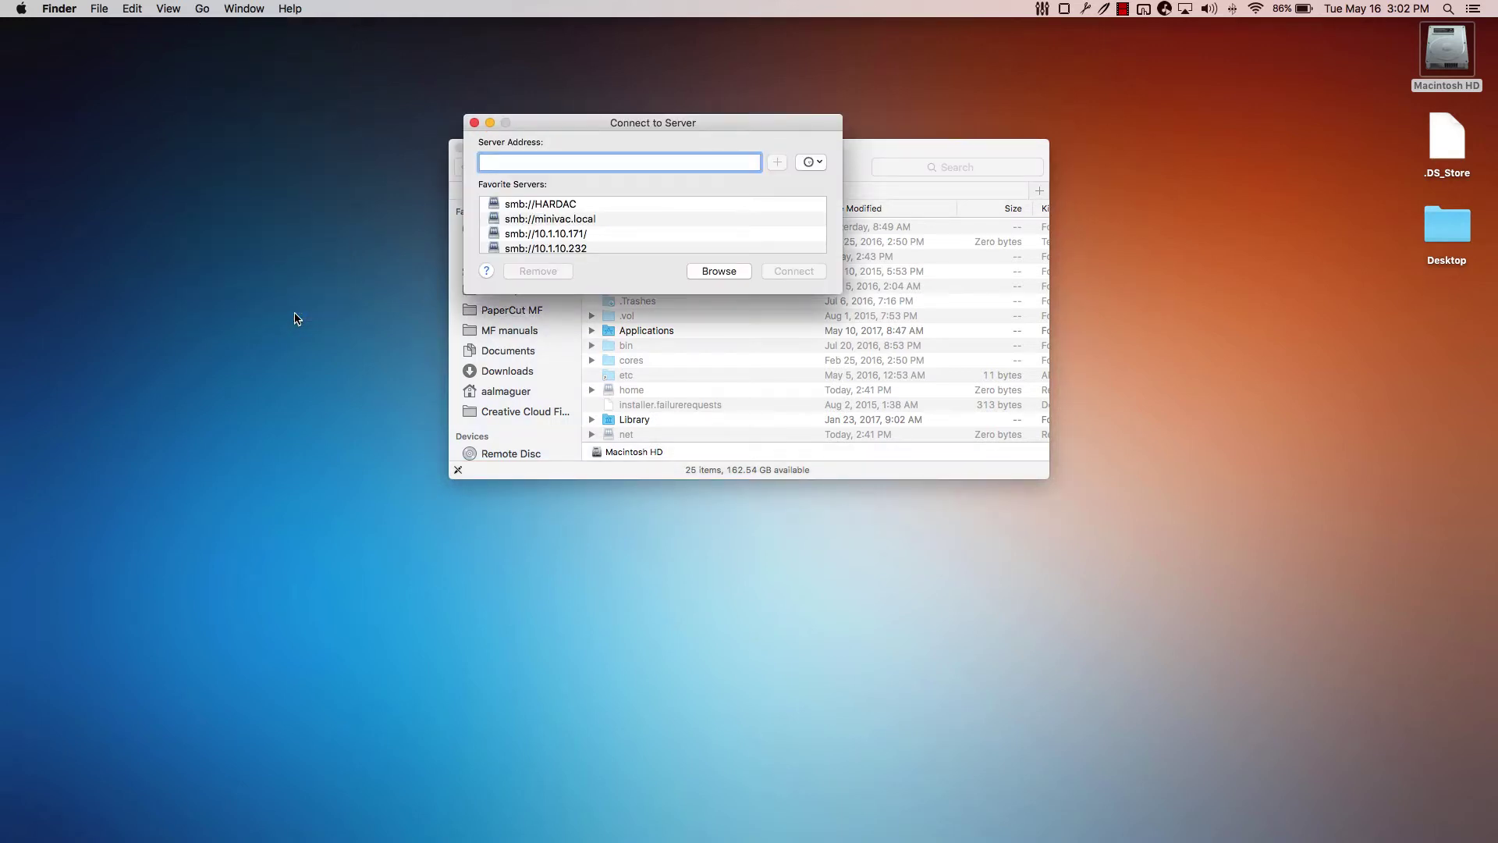
pyautogui.write('smb://golden-install/client')
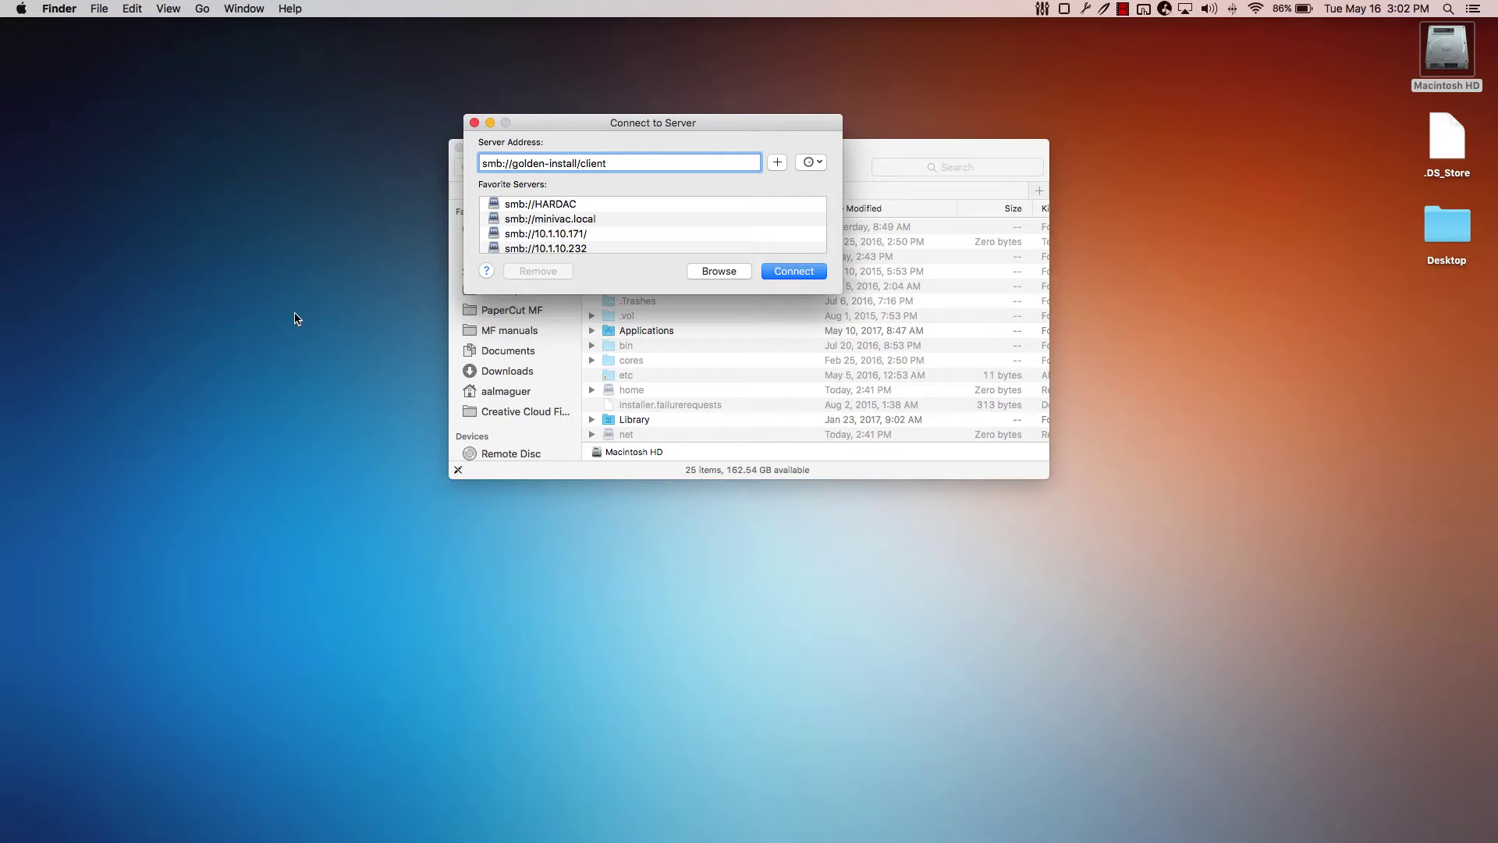
pyautogui.press('Return')
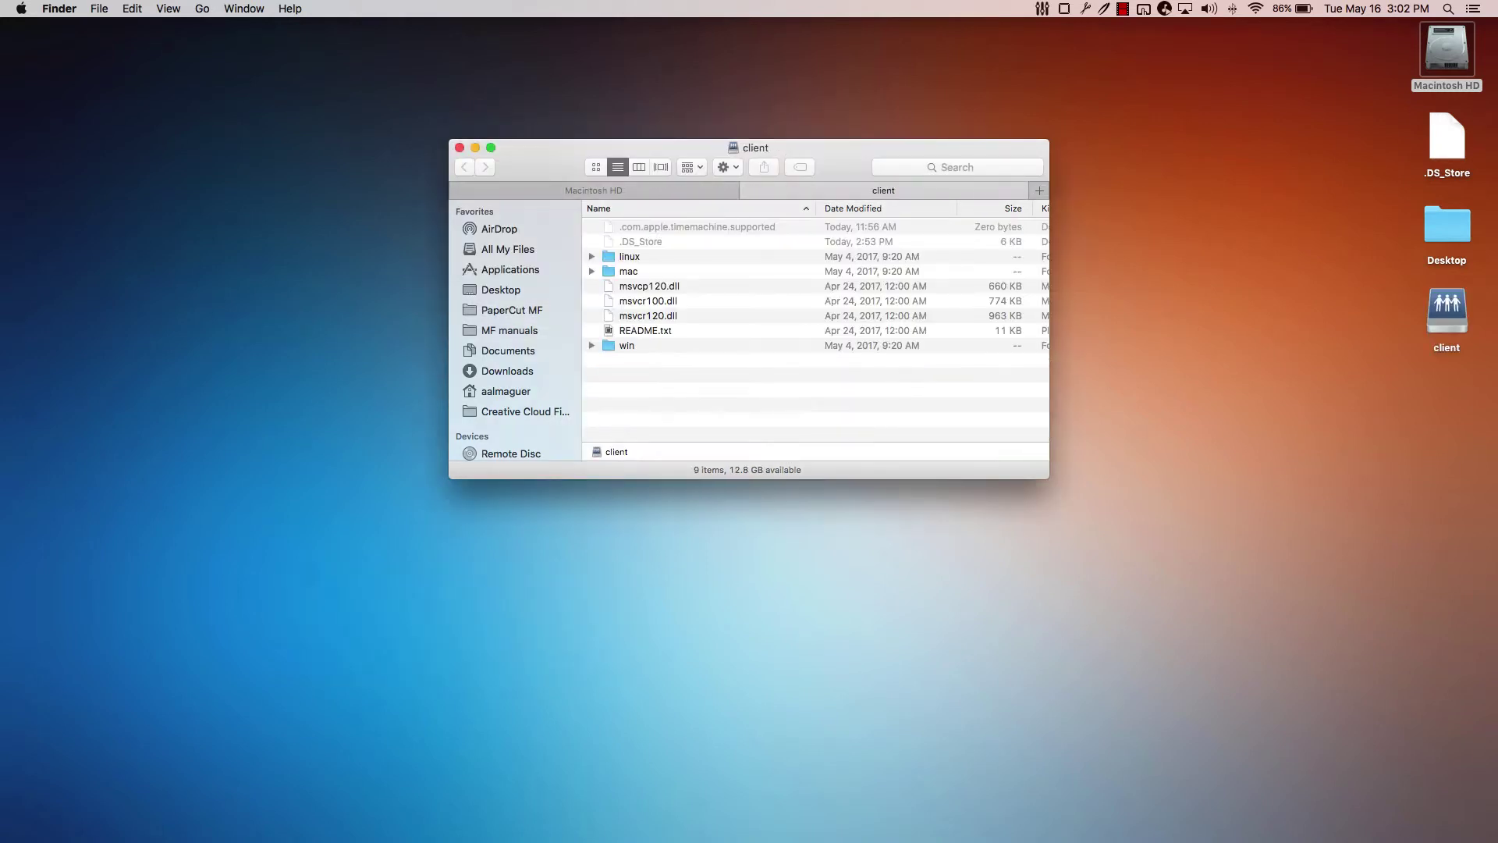
# Copy PCClient.app from the share's mac folder into Applications and view it there.
pyautogui.click(633, 273)
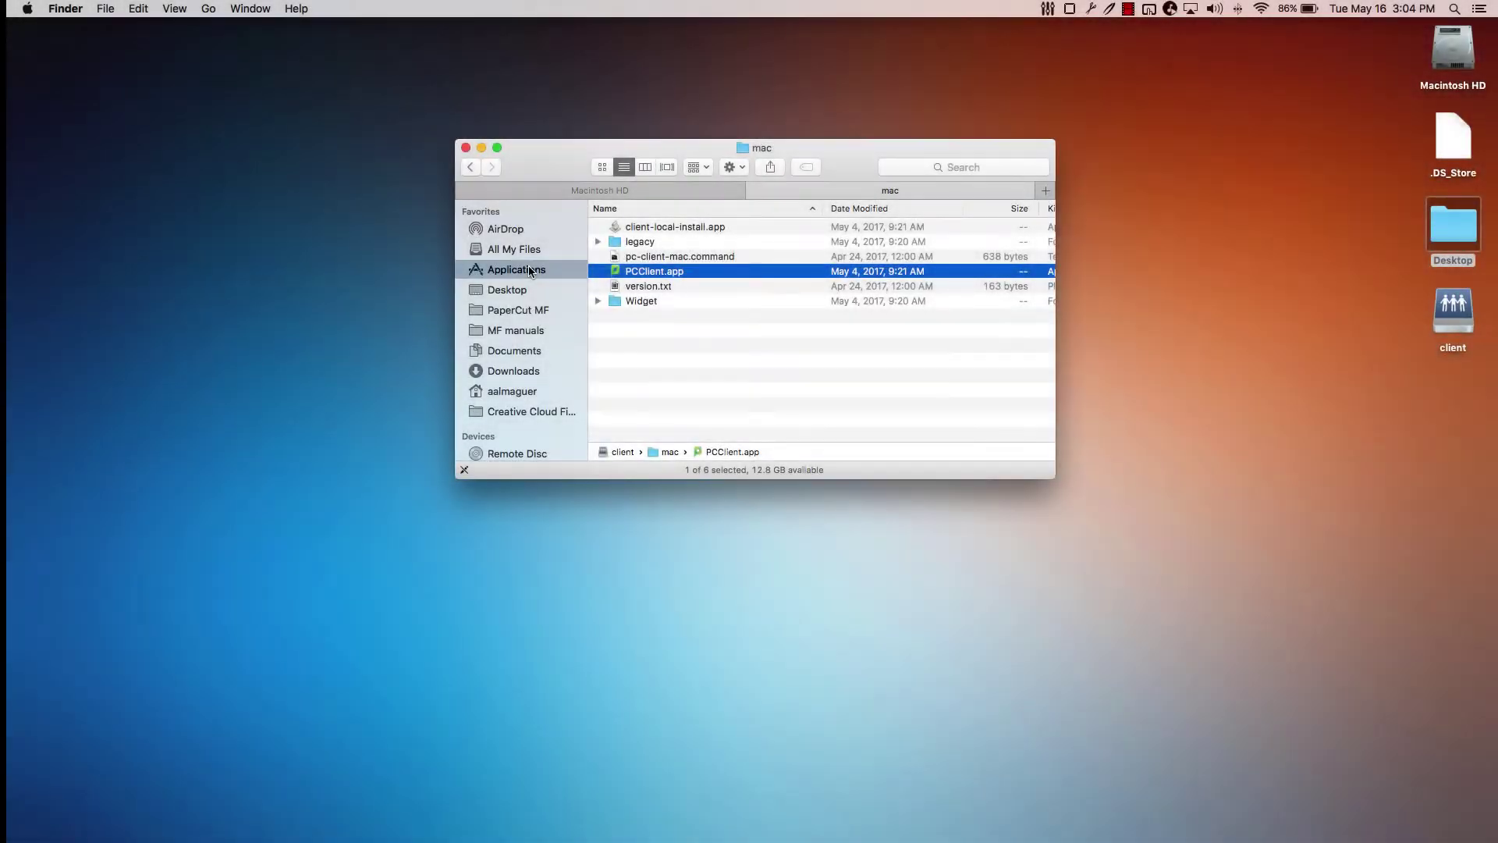
pyautogui.click(528, 266)
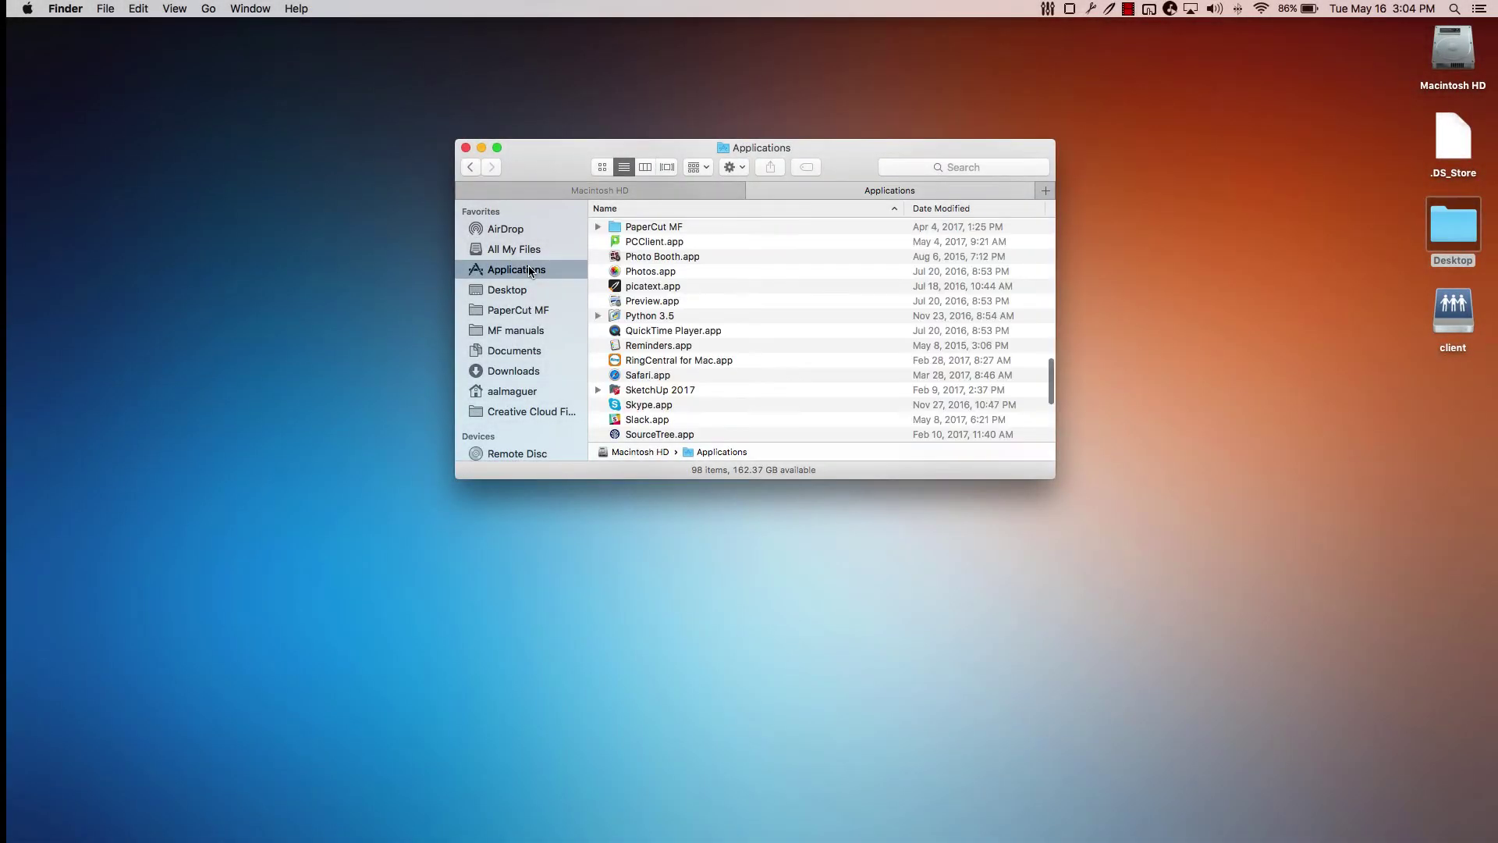
# Launch PCClient.app, sign in with the username and password, and display the 9,731.00 balance window.
pyautogui.doubleClick(668, 245)
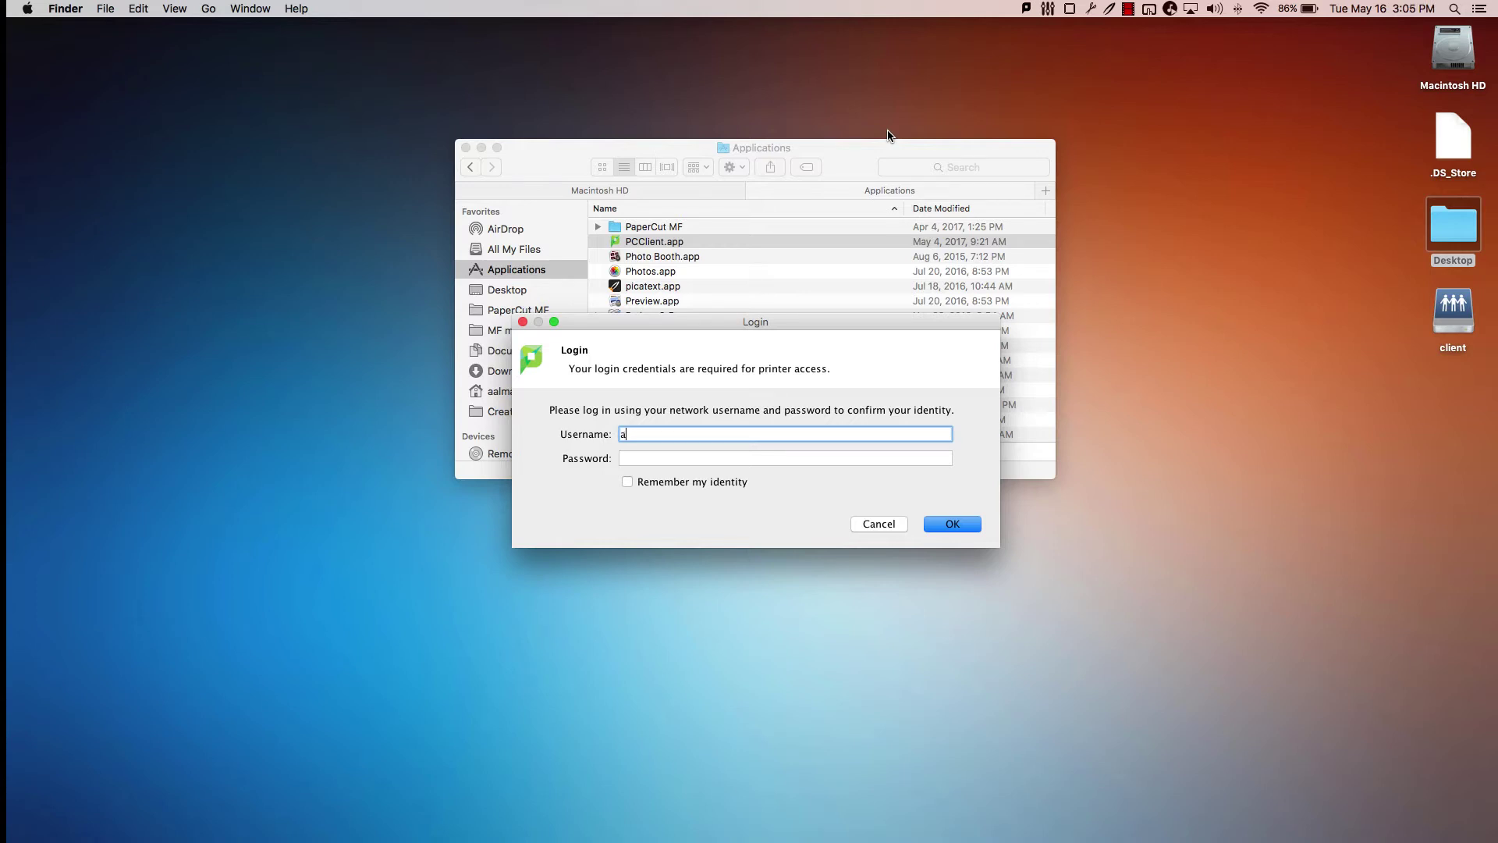
pyautogui.write('rt')
pyautogui.press('Tab')
pyautogui.write('••••')
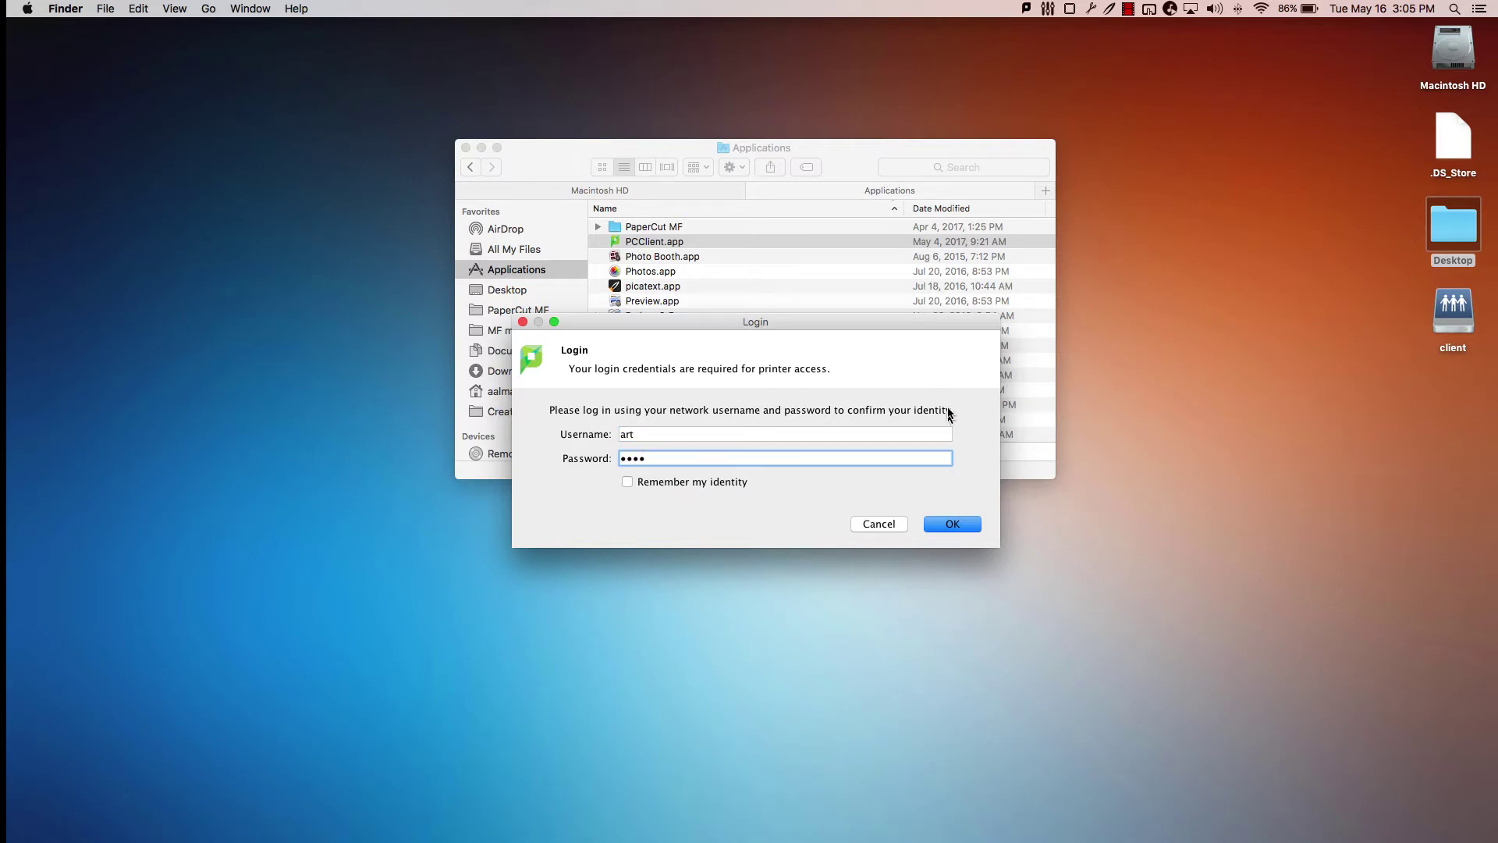
pyautogui.click(959, 528)
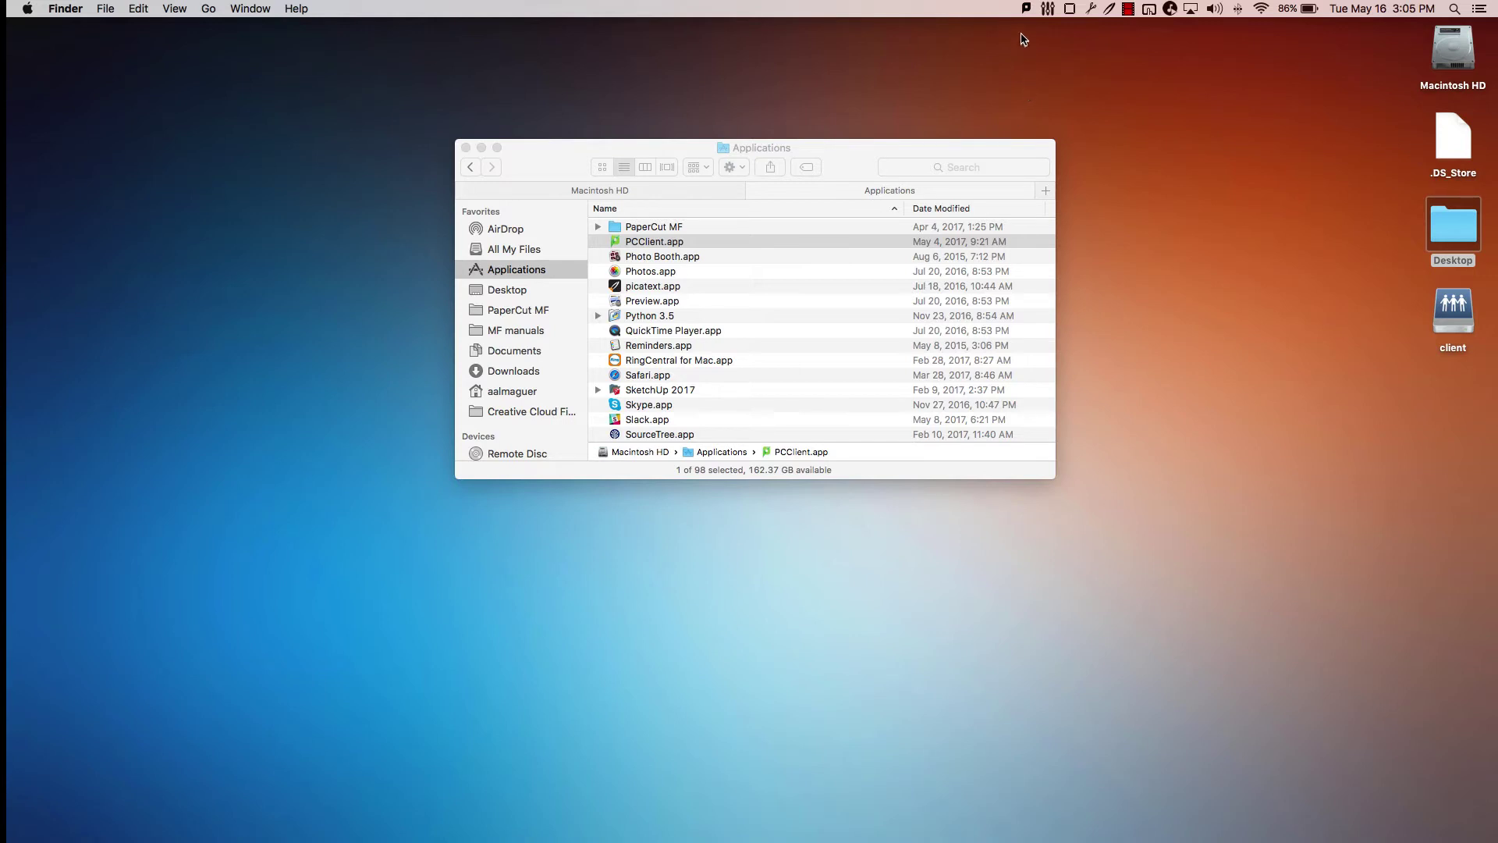
pyautogui.click(1028, 9)
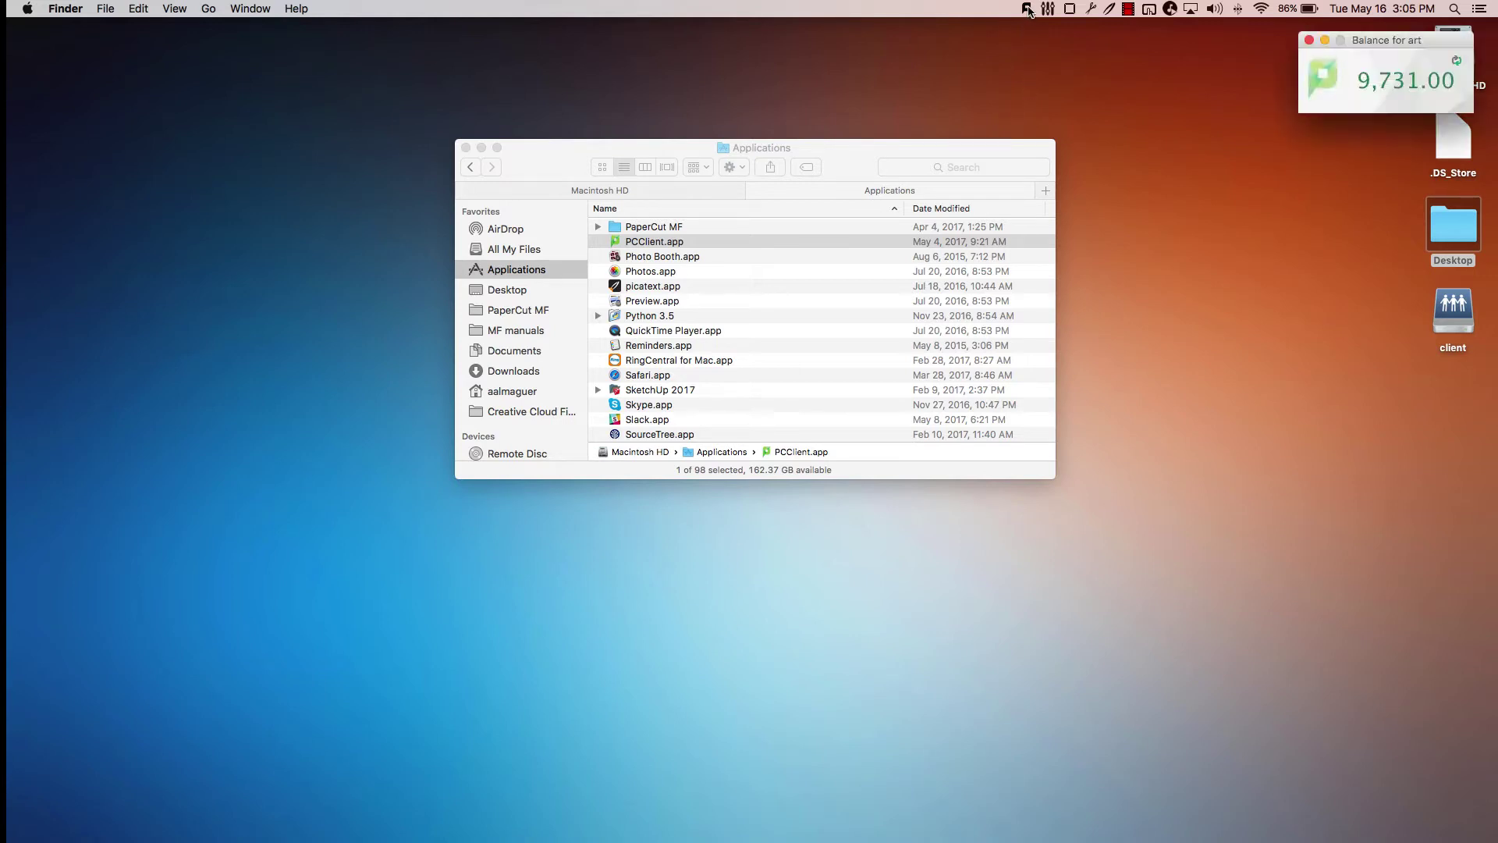
pyautogui.moveTo(1390, 41); pyautogui.dragTo(1090, 100)
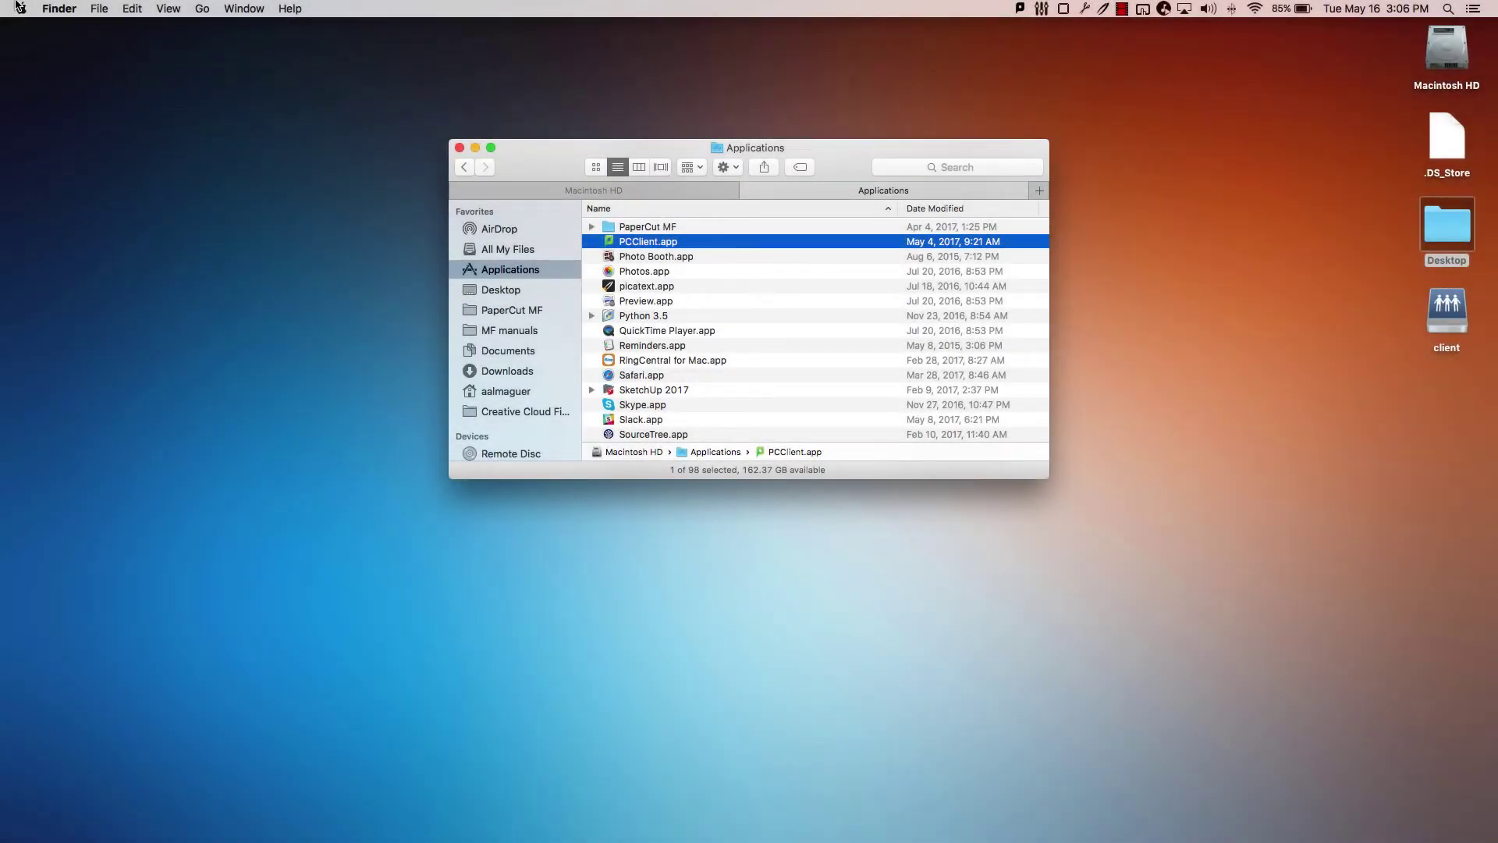
# Add PCClient.app to this user's Login Items in Users & Groups.
pyautogui.click(19, 8)
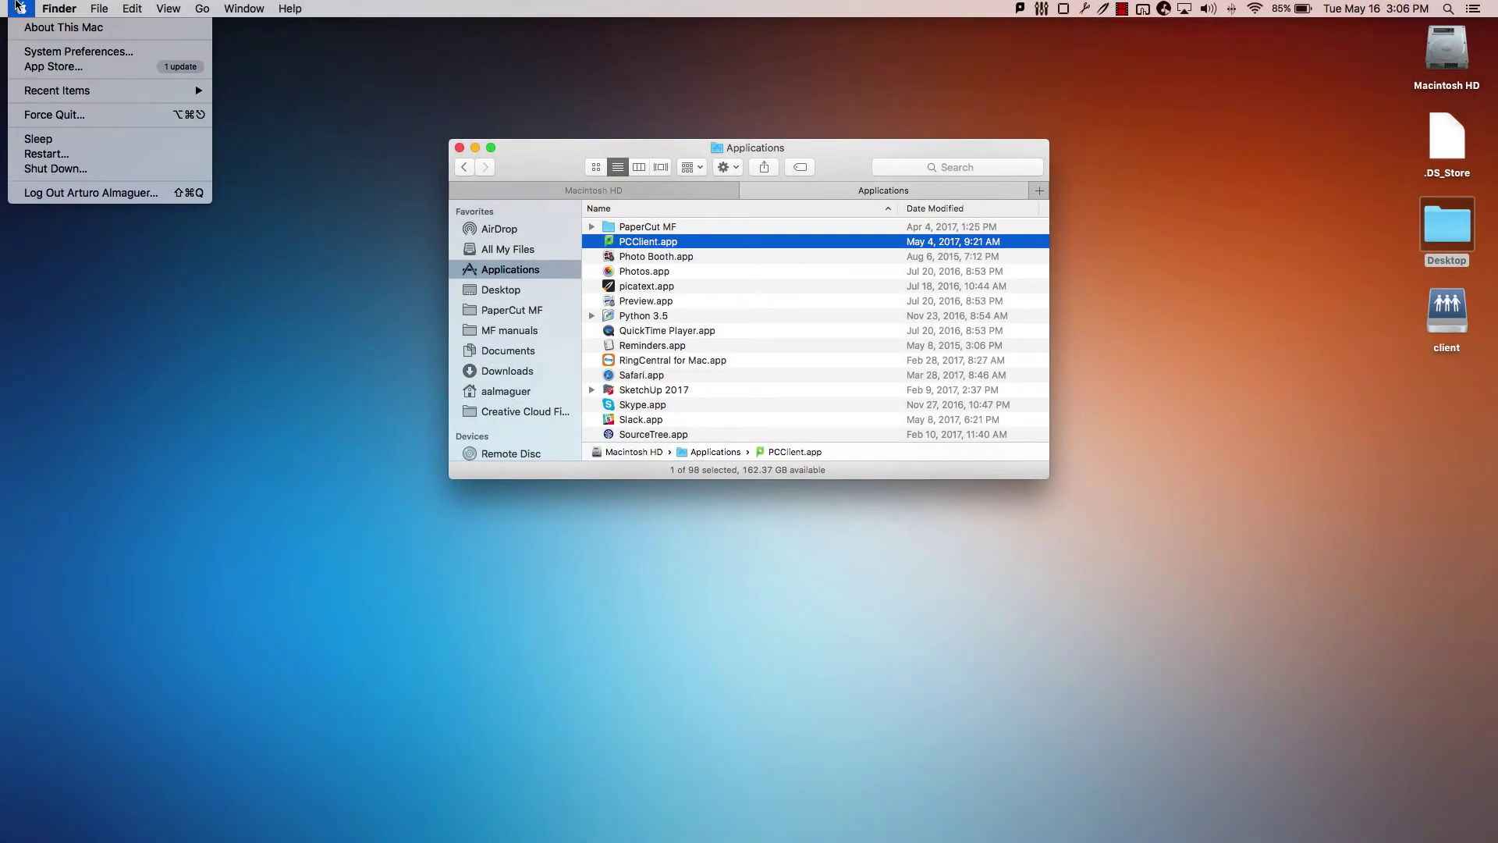
pyautogui.click(37, 52)
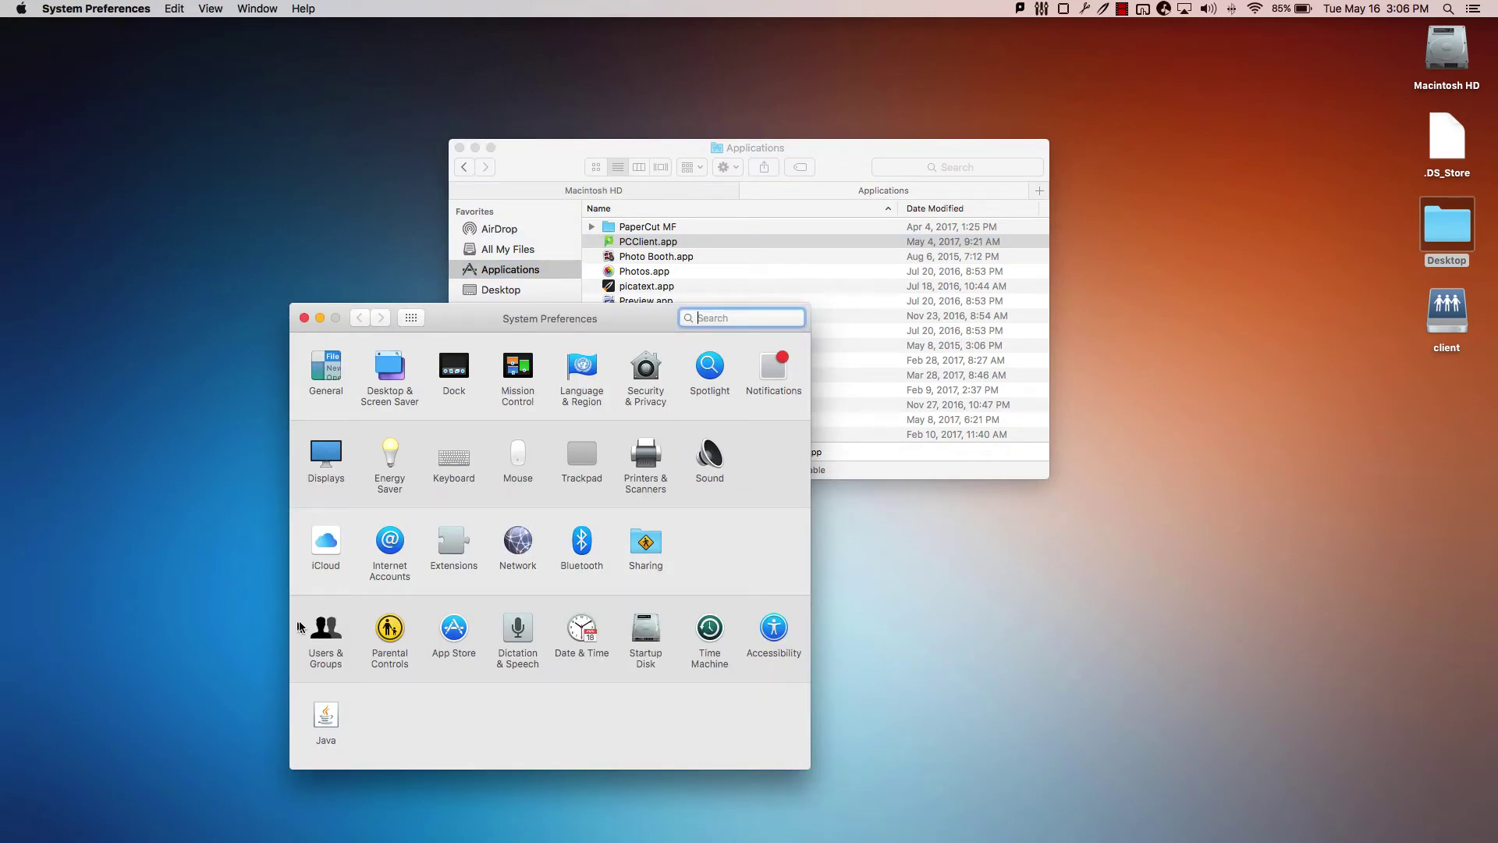
pyautogui.click(325, 628)
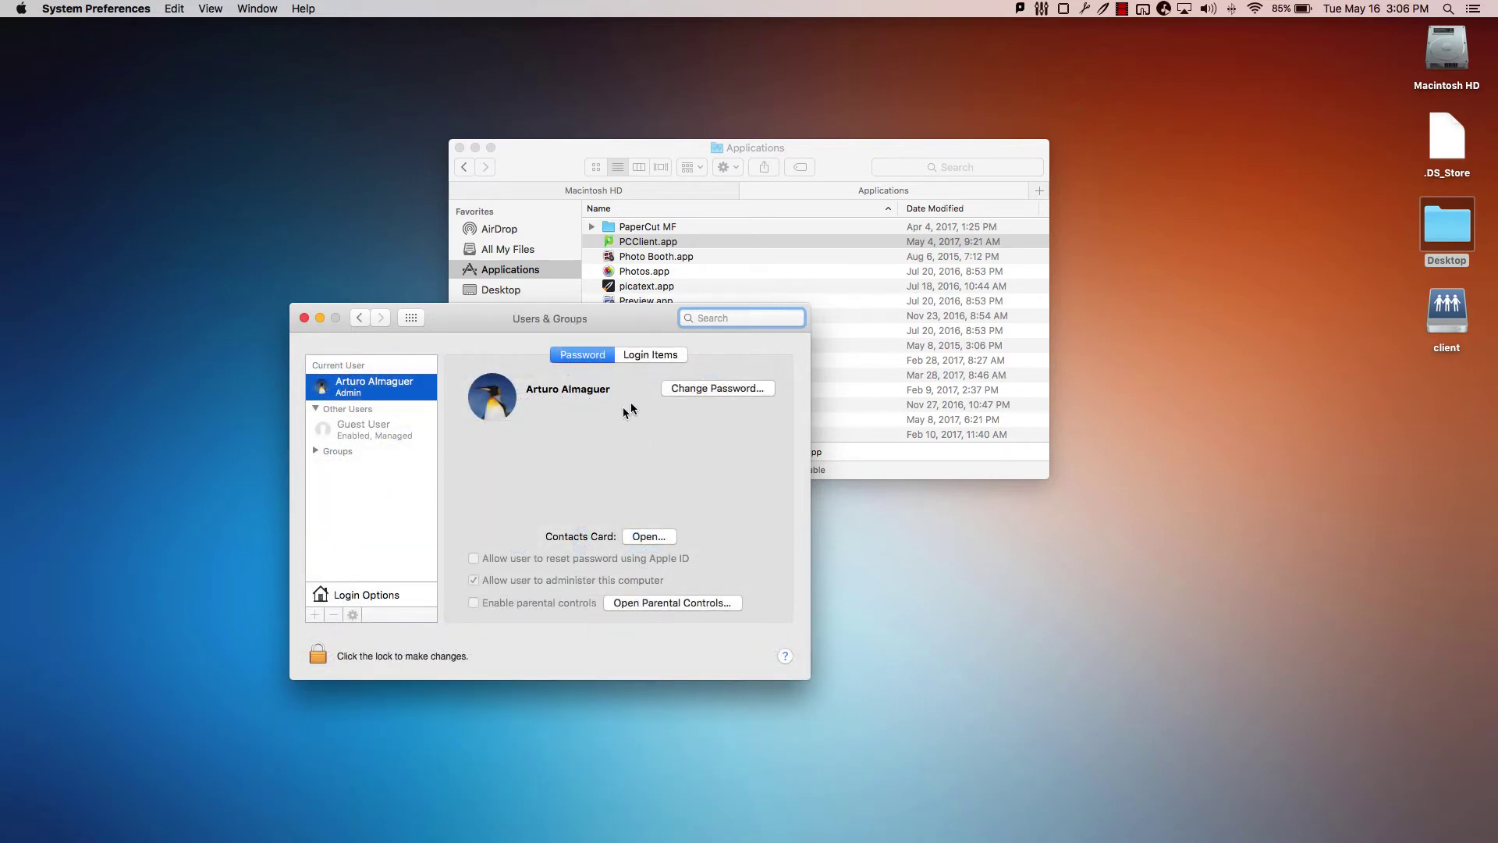
pyautogui.click(651, 356)
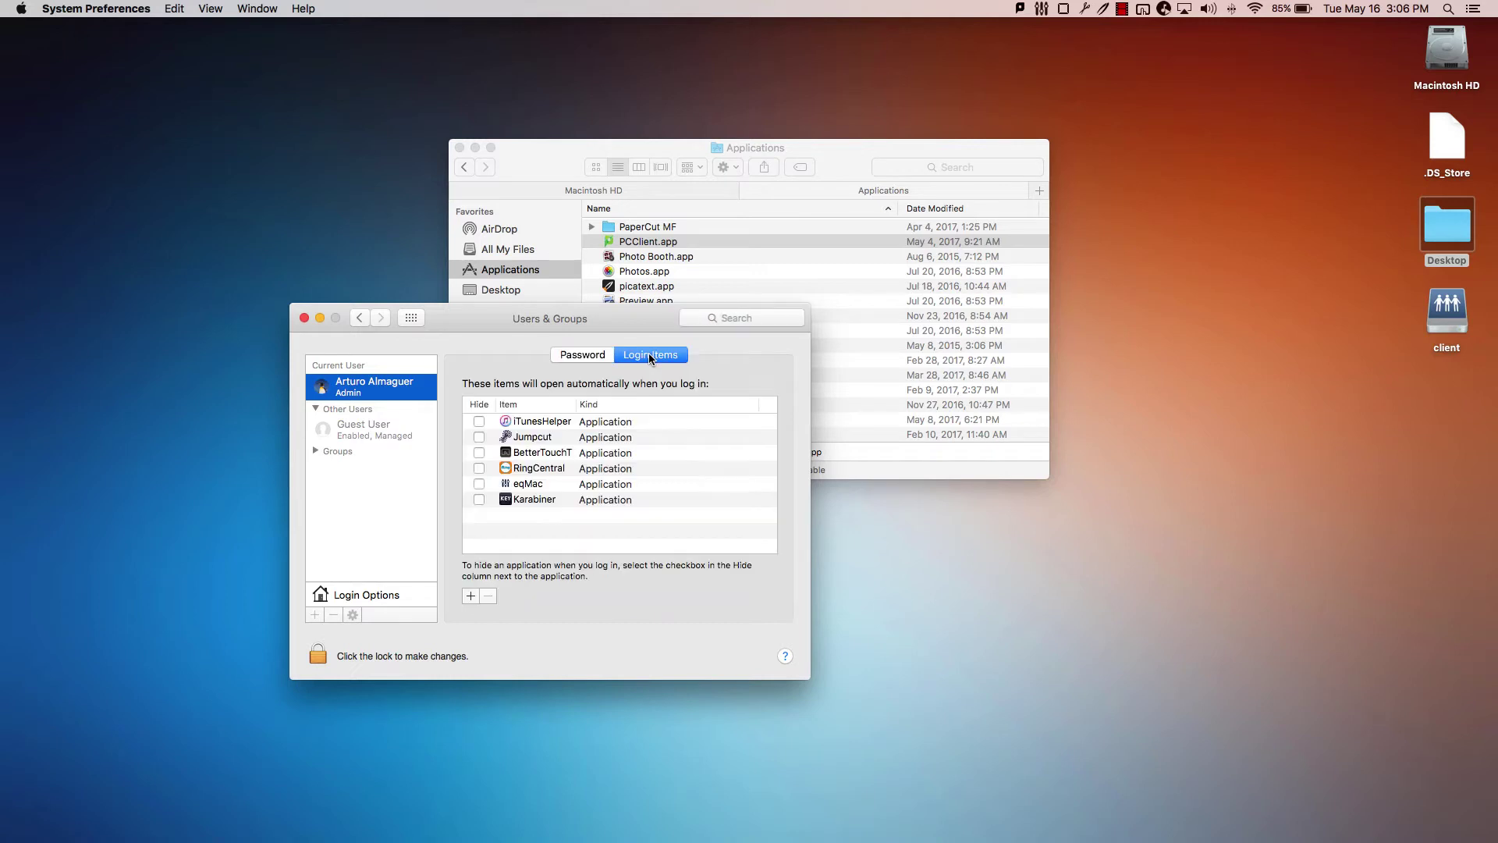
pyautogui.click(470, 596)
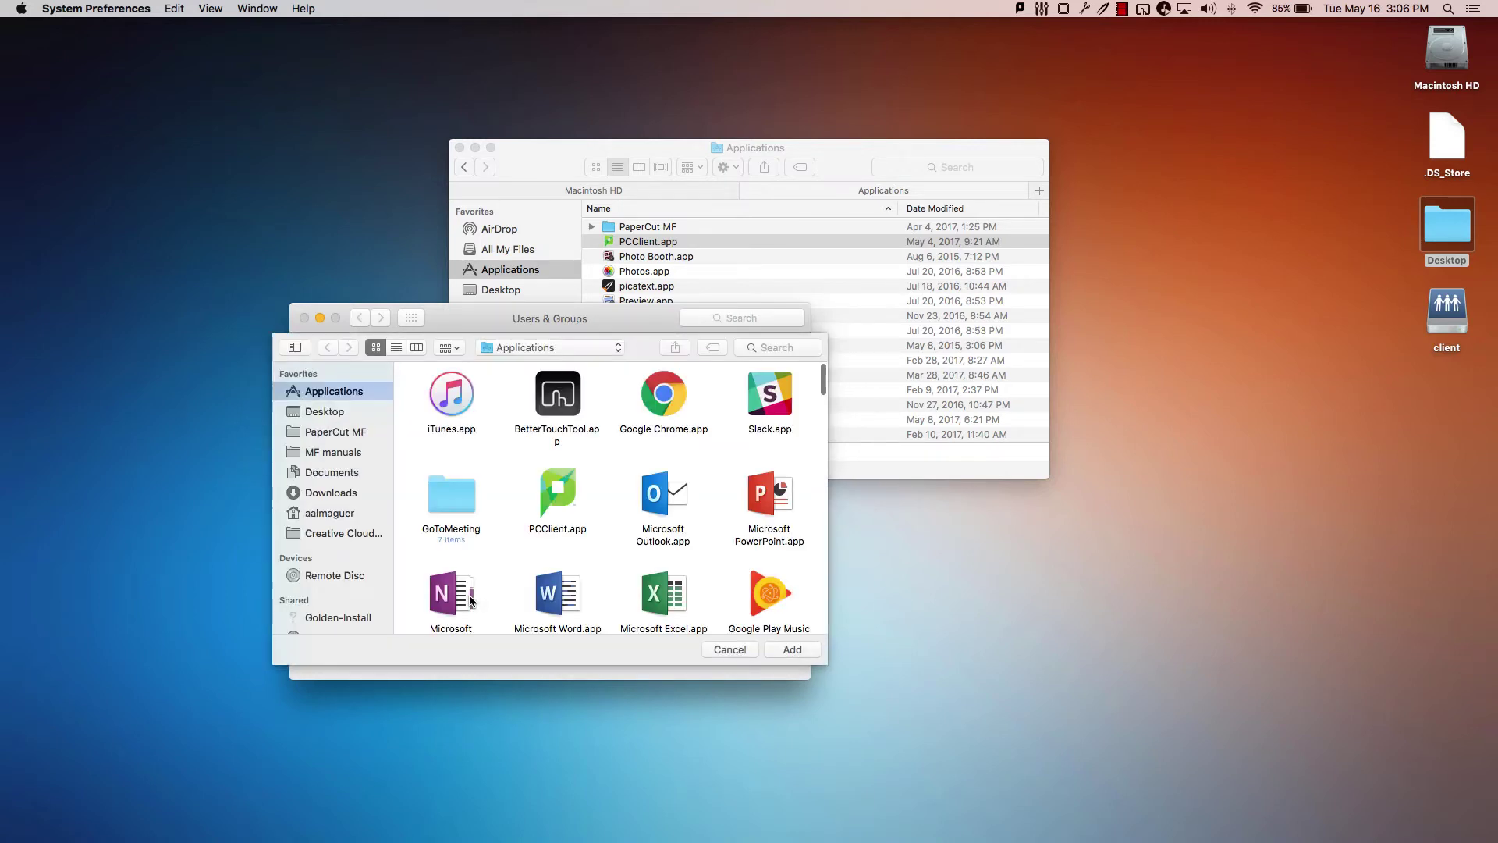
pyautogui.click(556, 492)
pyautogui.doubleClick(555, 497)
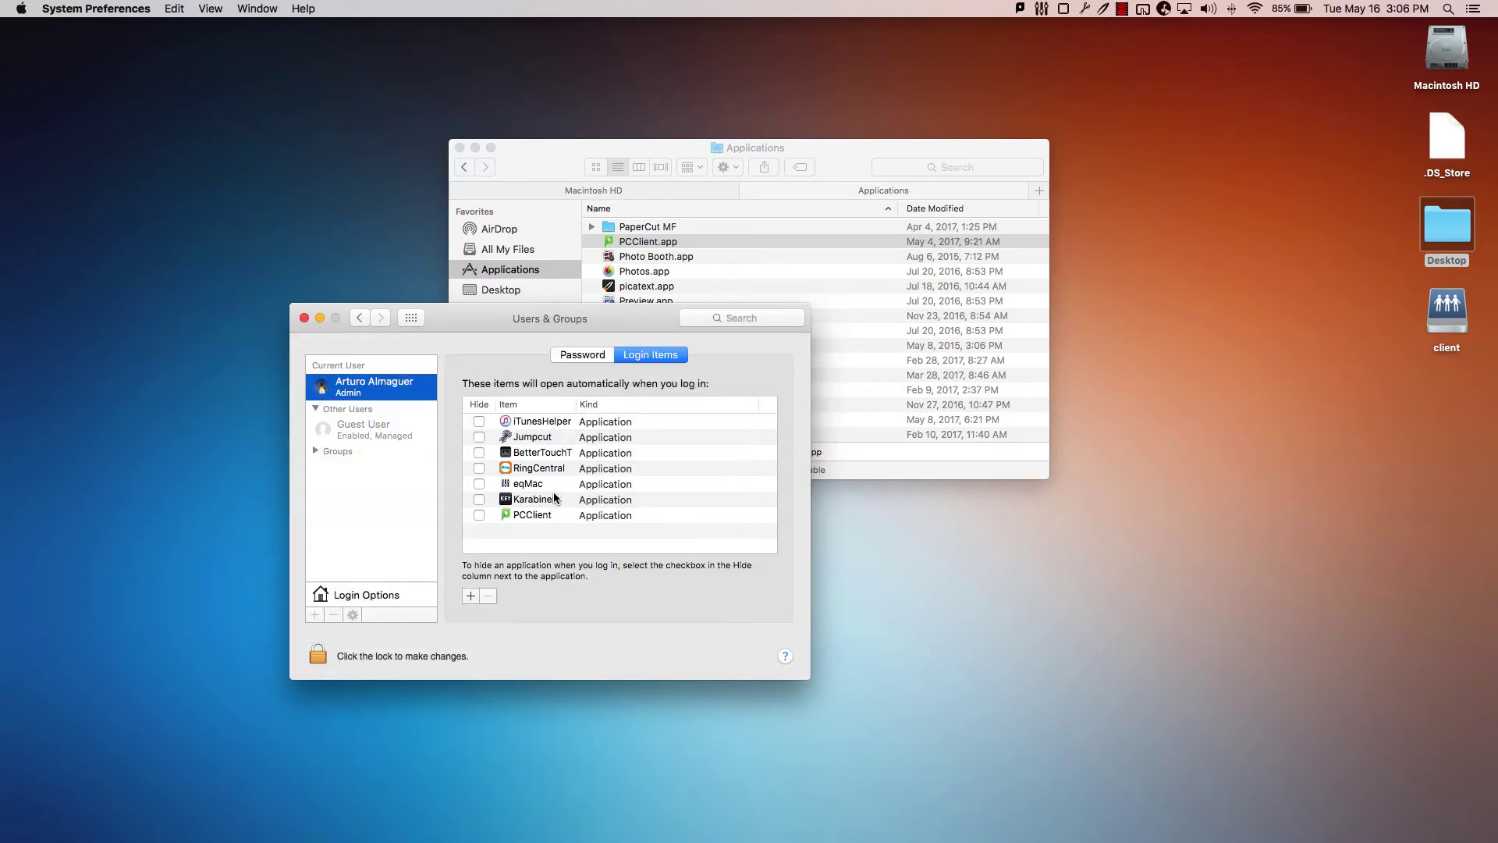
pyautogui.click(304, 318)
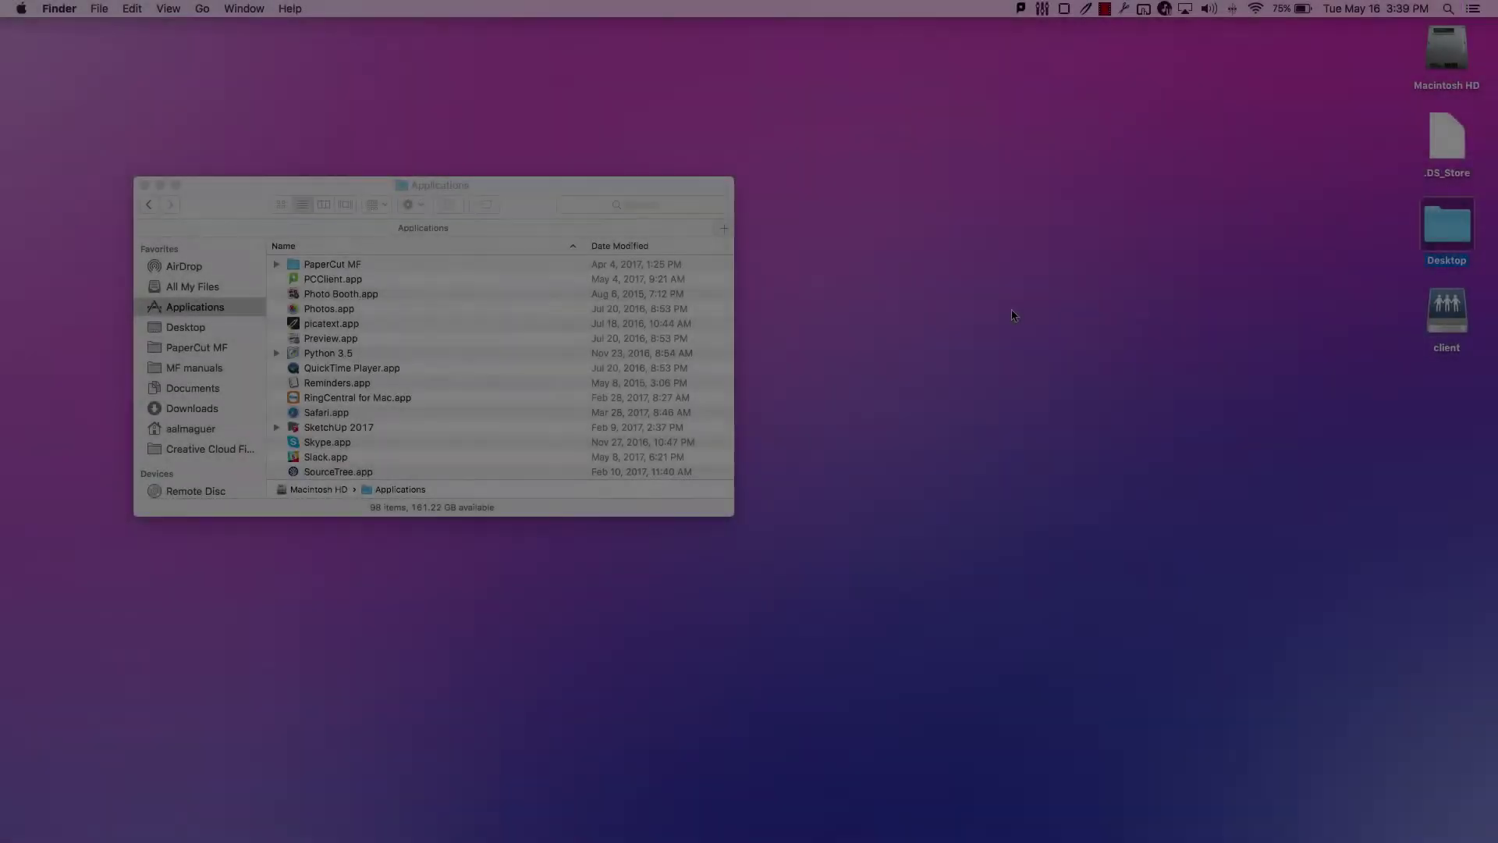
# Launch Safari and load the PaperCut Launchd knowledge base article.
pyautogui.press('super+space')
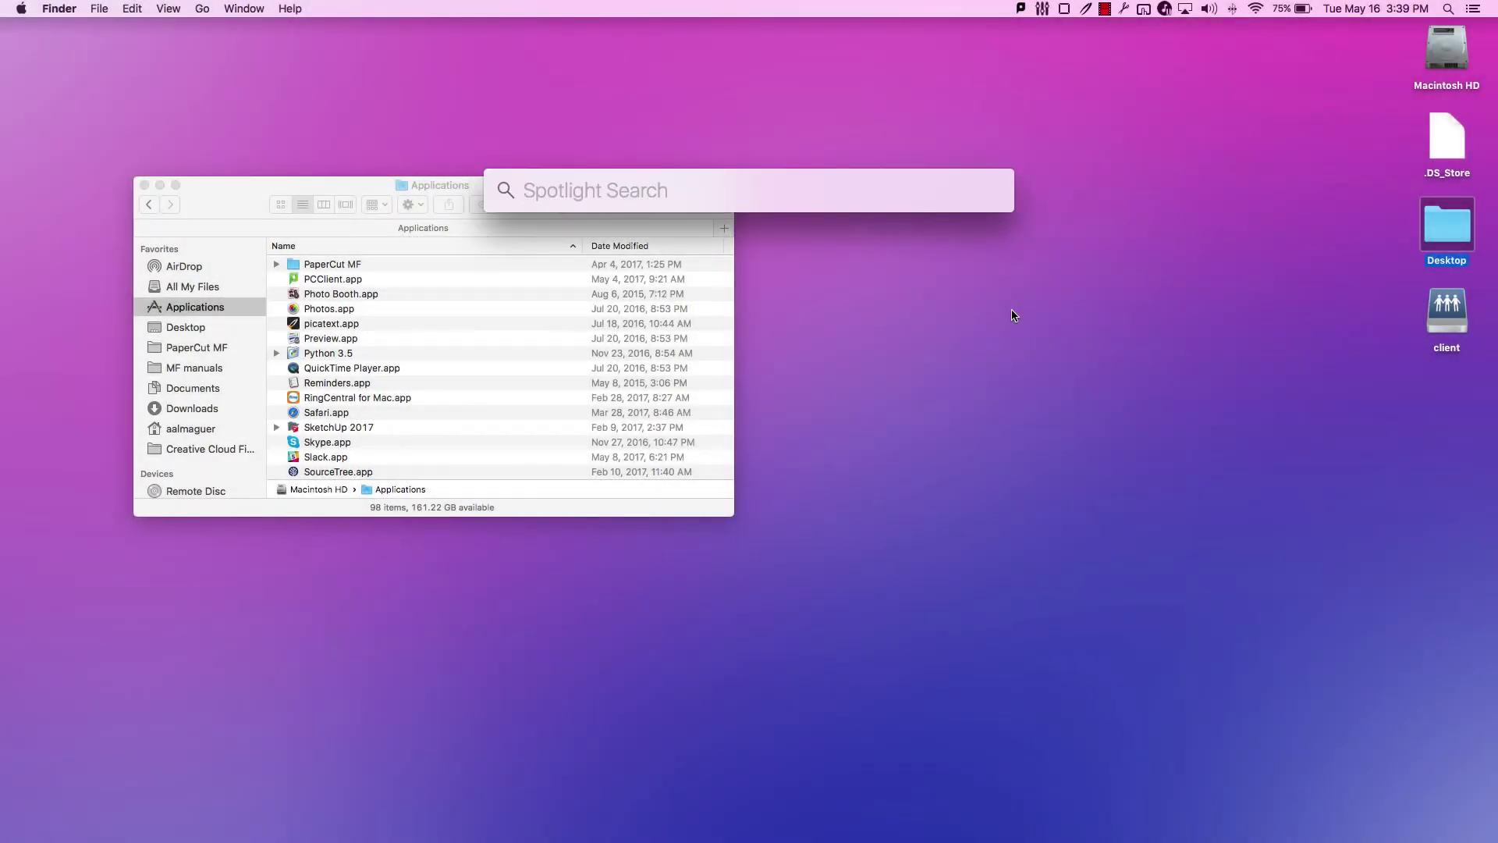
pyautogui.write('safari')
pyautogui.press('Return')
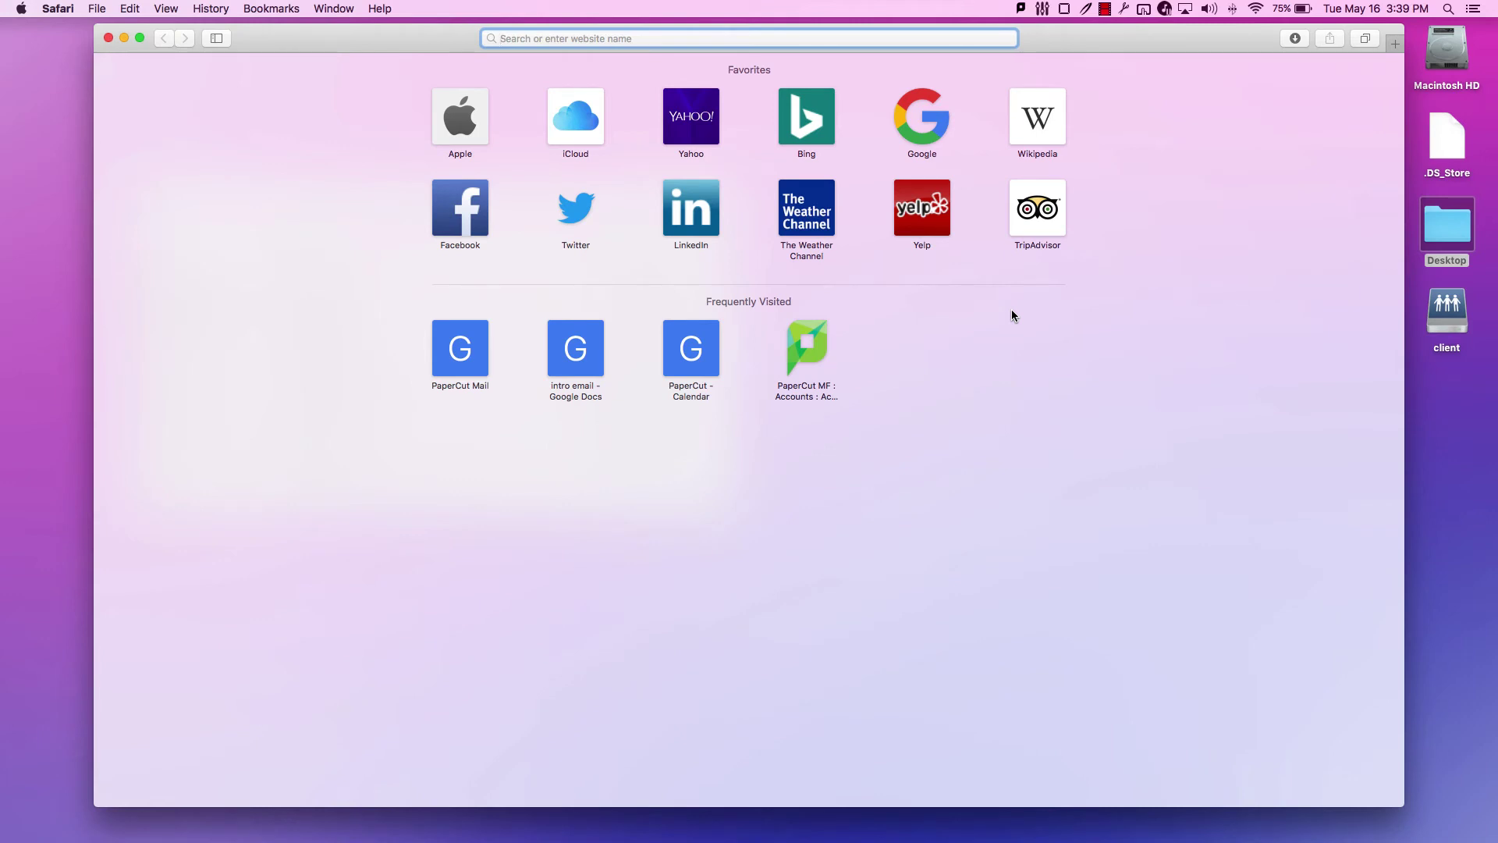
pyautogui.write('https://www.papercut.com/kb/Main/MacClientStartupWithLaunchd')
pyautogui.press('Return')
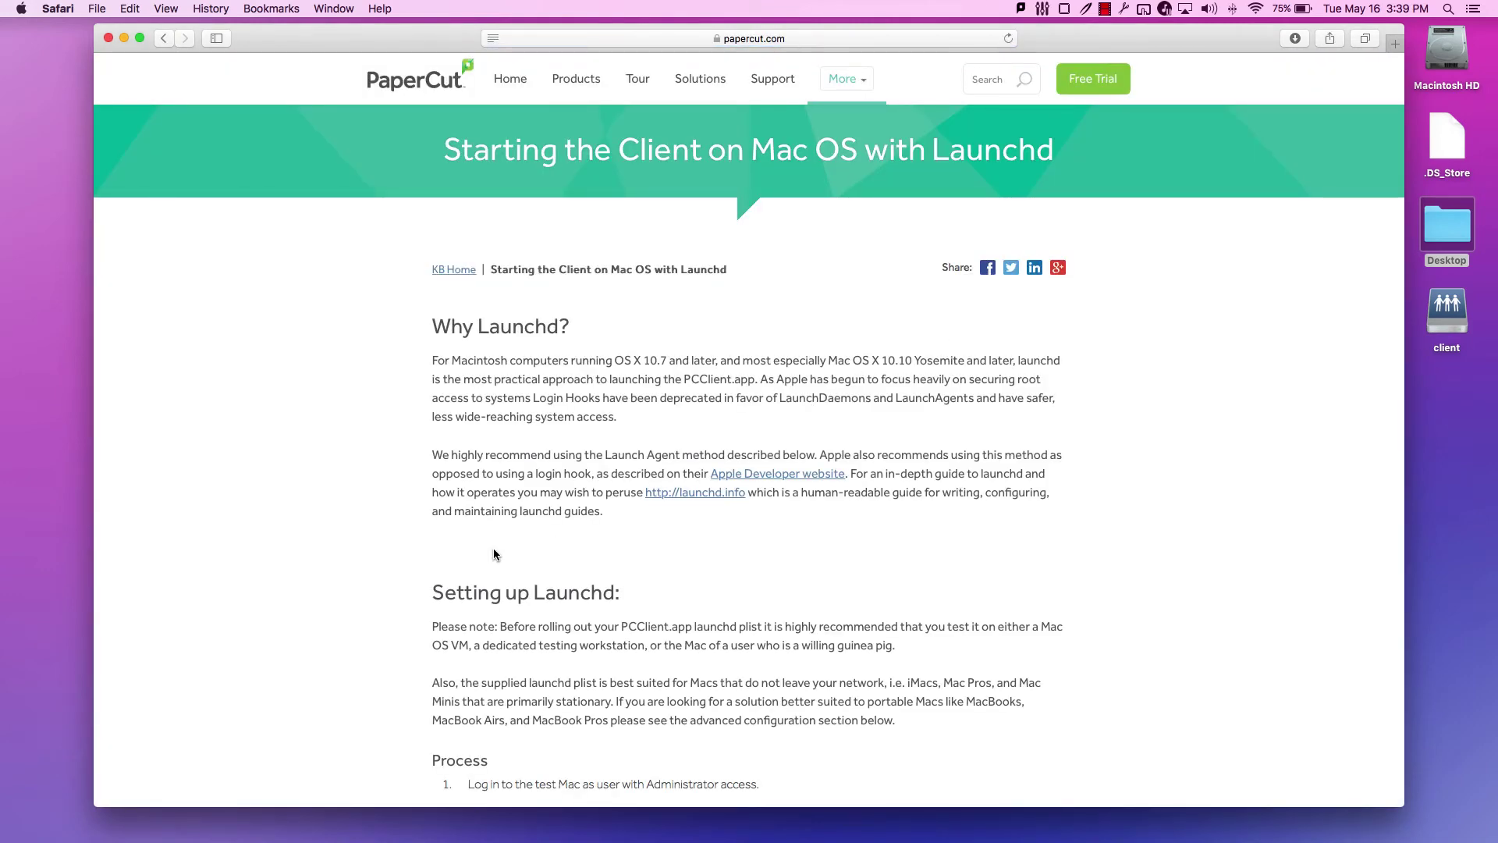
pyautogui.scroll(-5, 499, 552)
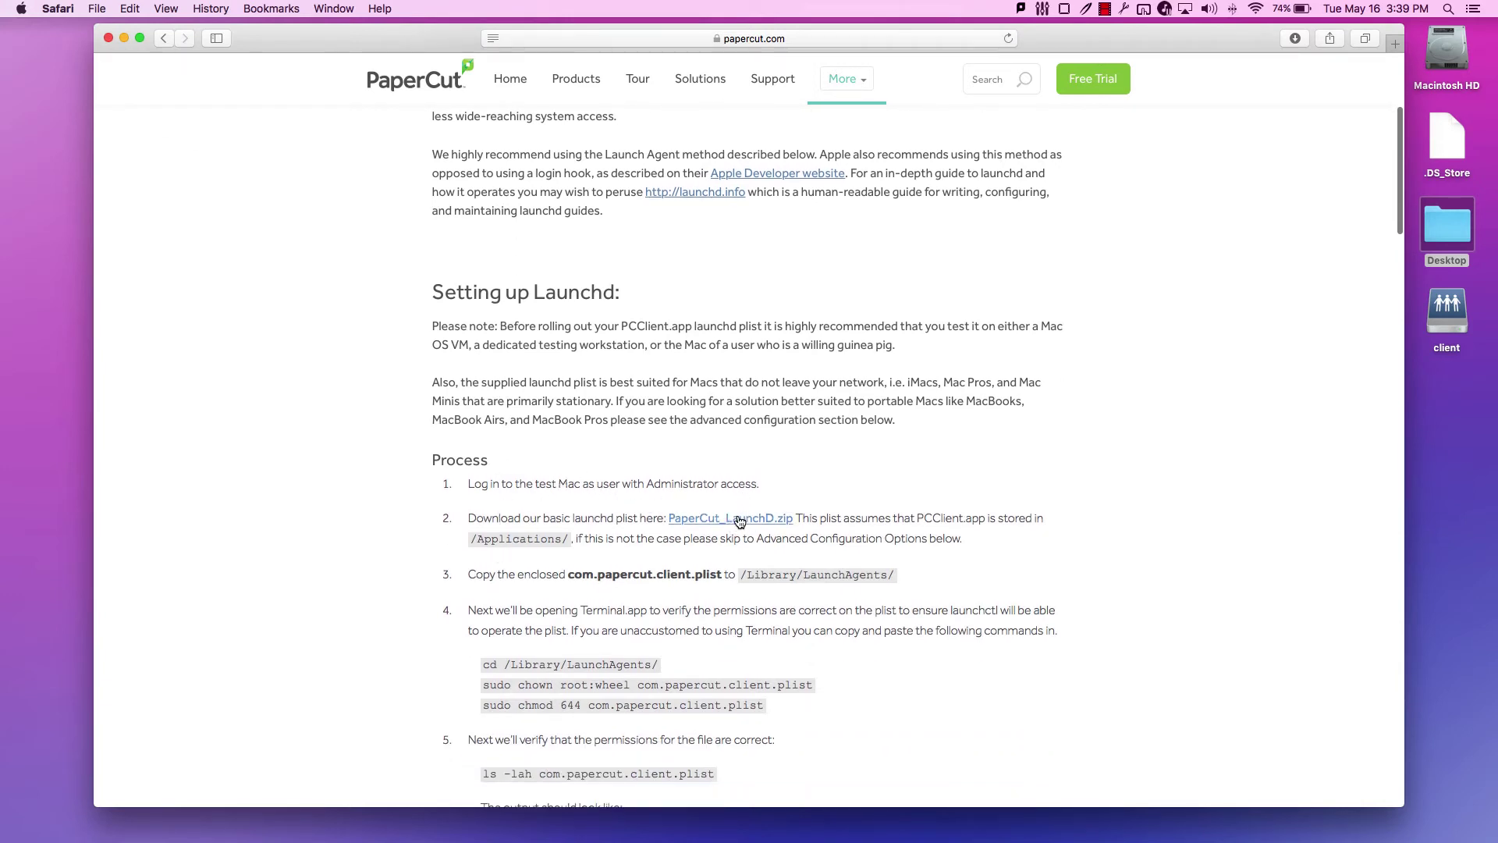
# Download PaperCut_LaunchD.zip and save it to the Desktop.
pyautogui.click(738, 518)
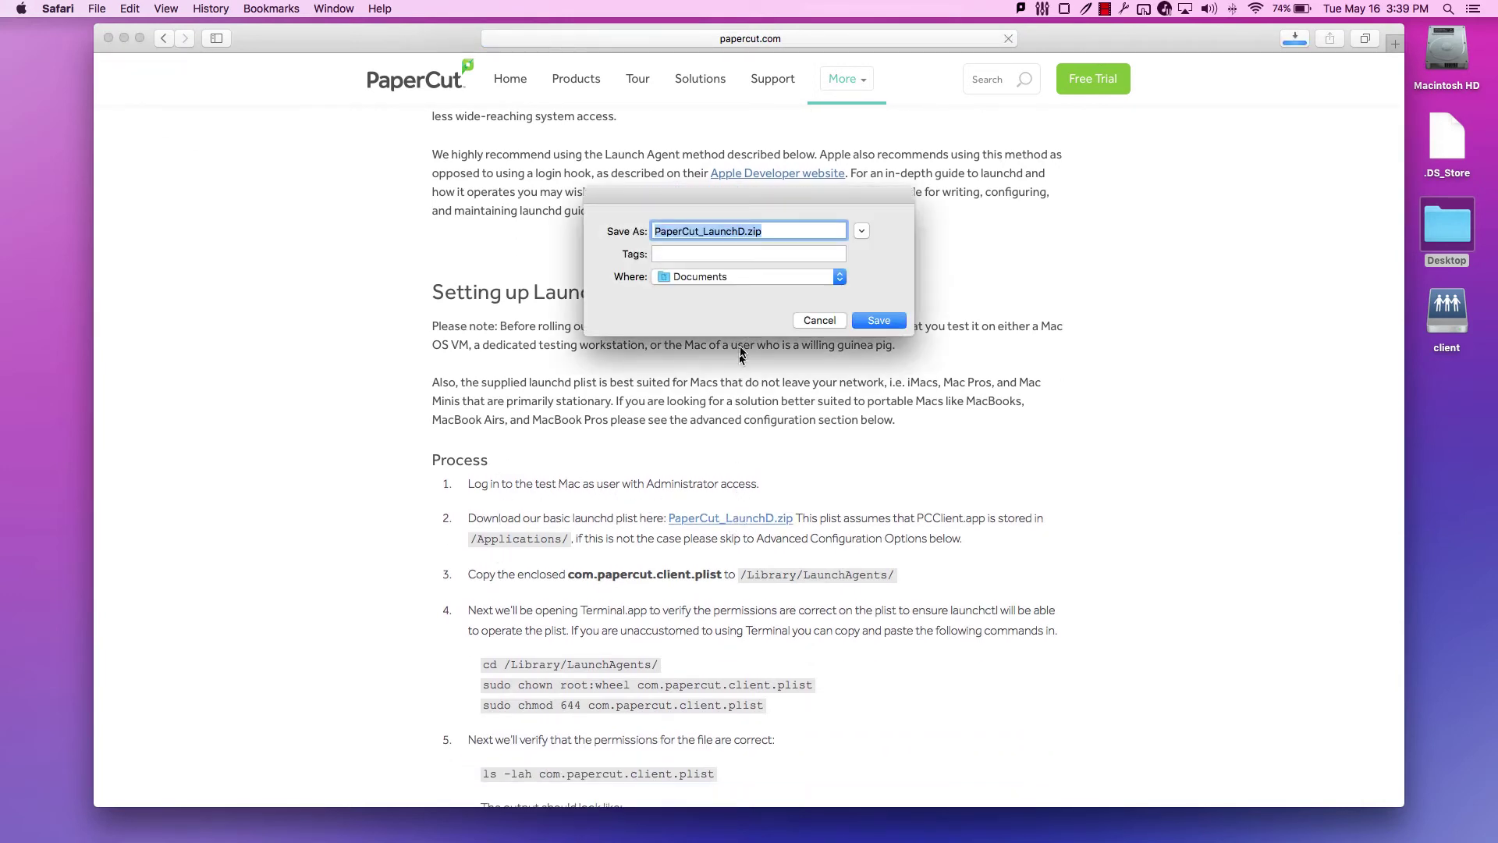
pyautogui.click(741, 277)
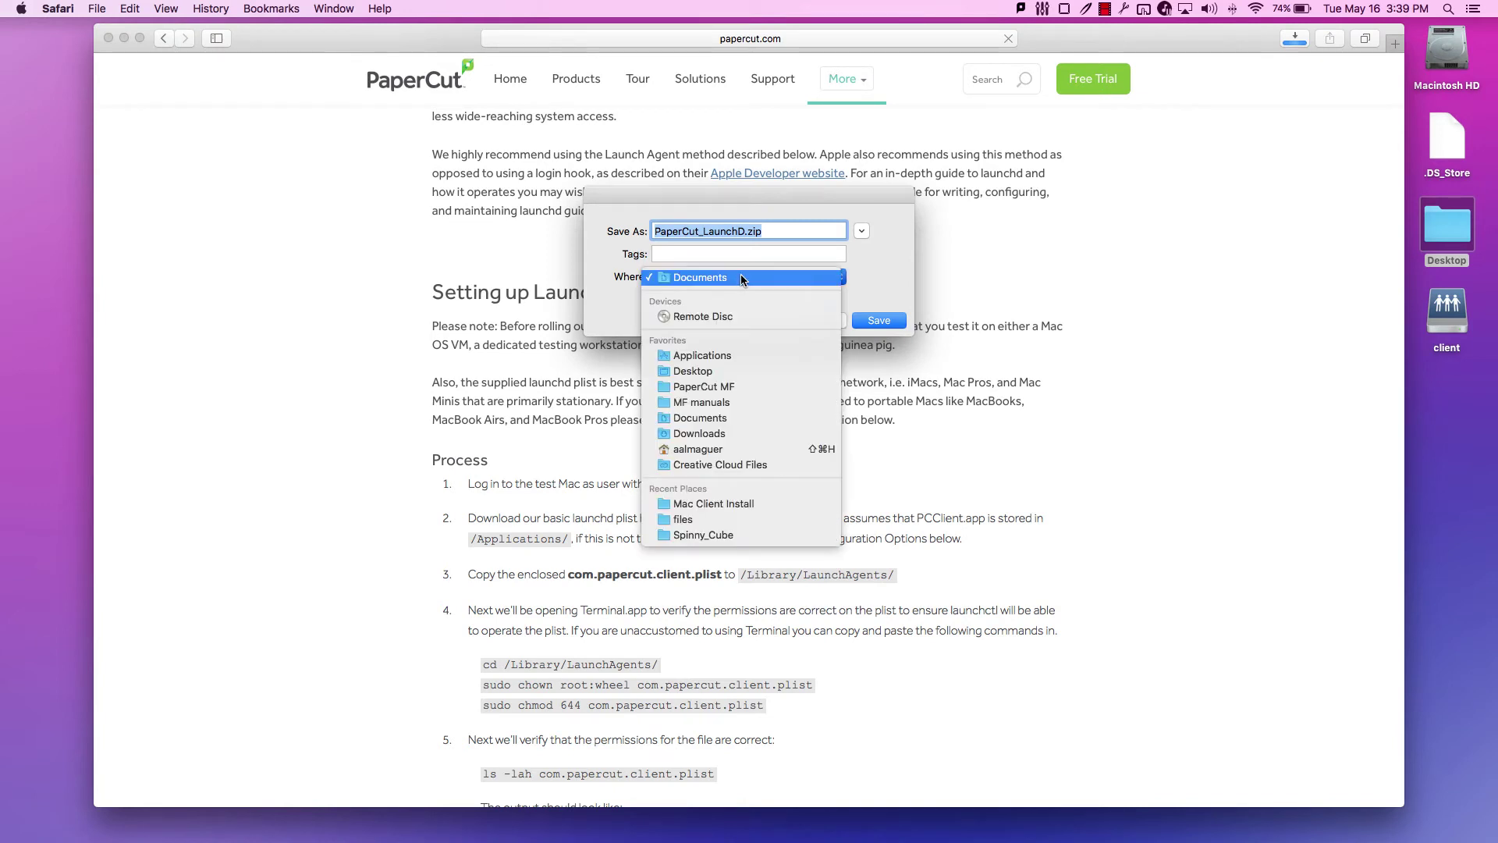
pyautogui.click(704, 372)
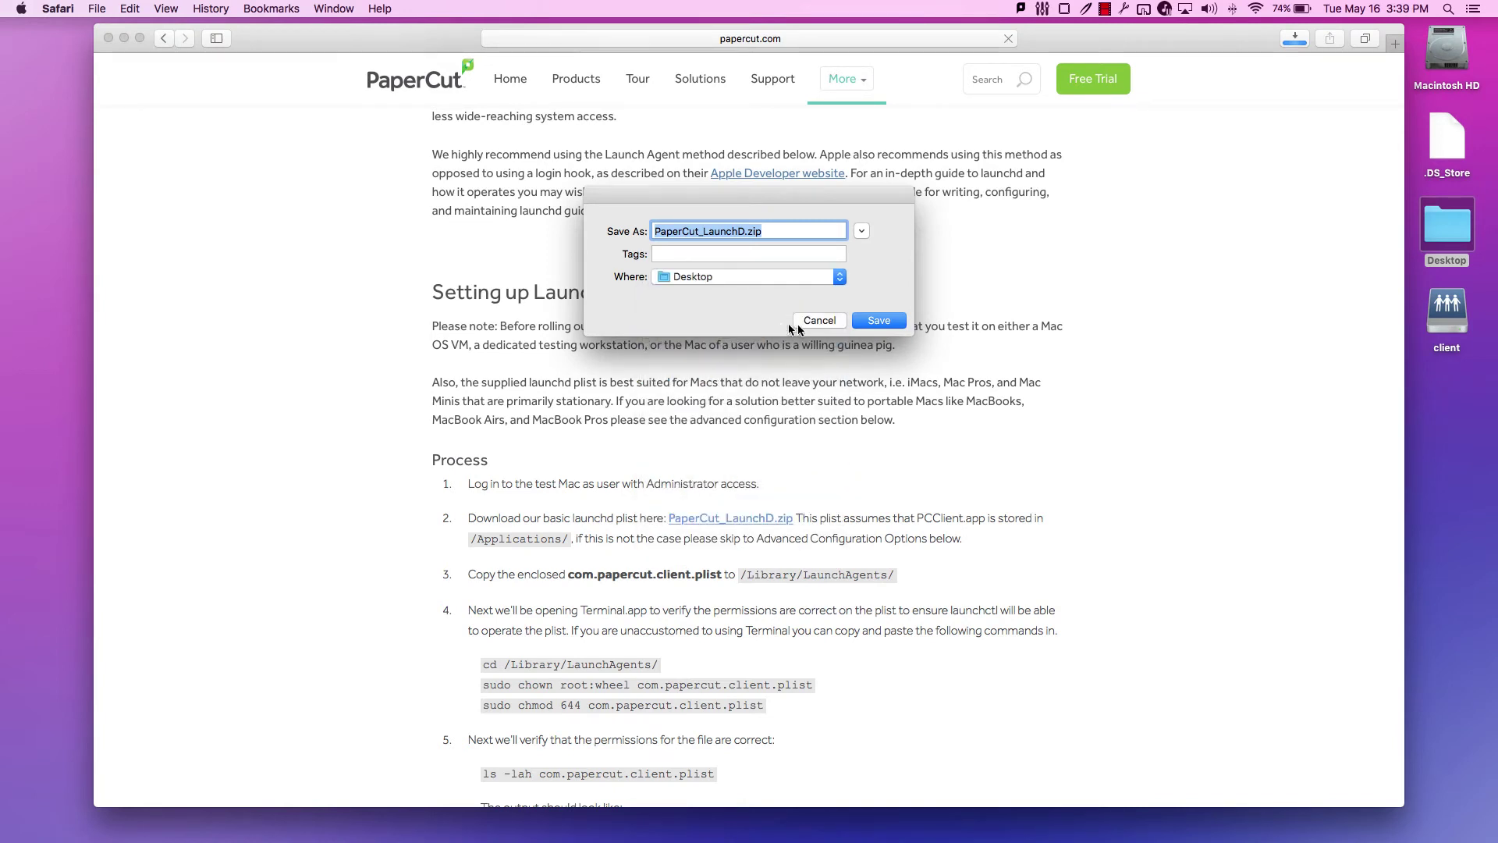
pyautogui.click(879, 320)
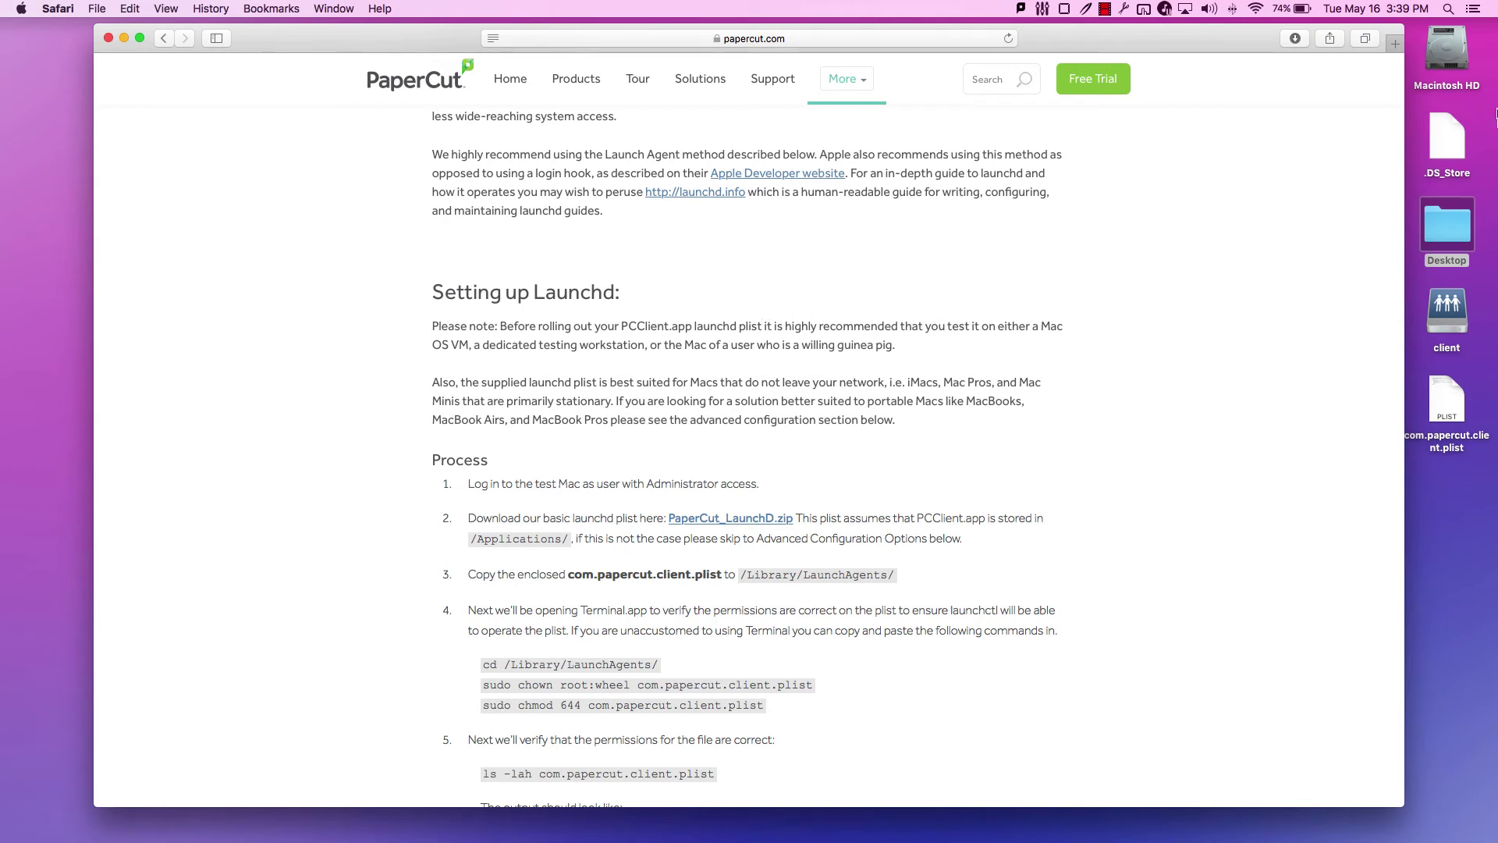
# Navigate to Macintosh HD > Library > LaunchAgents.
pyautogui.doubleClick(1447, 48)
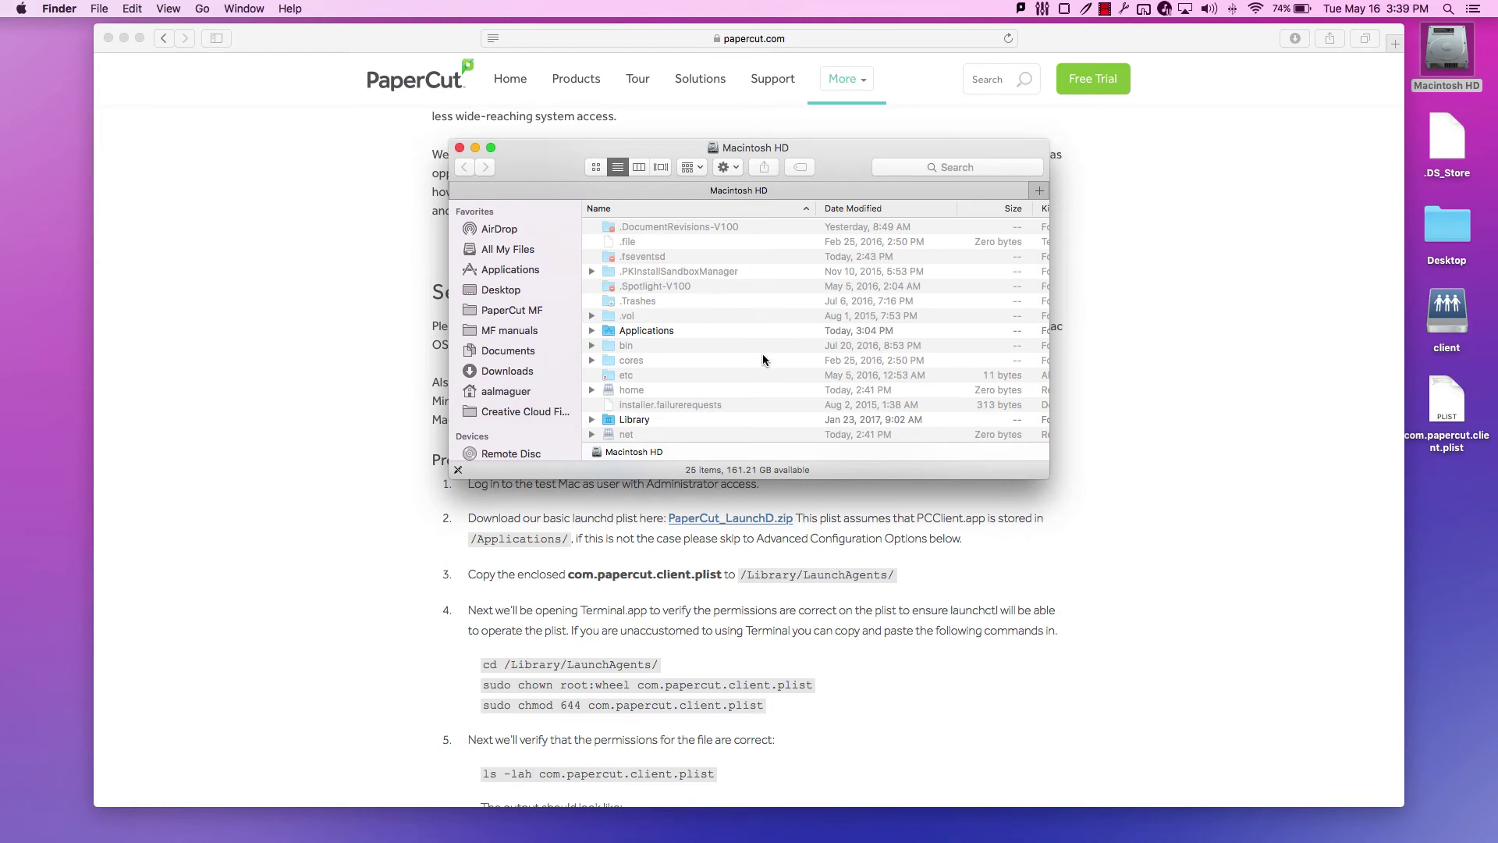
pyautogui.doubleClick(635, 419)
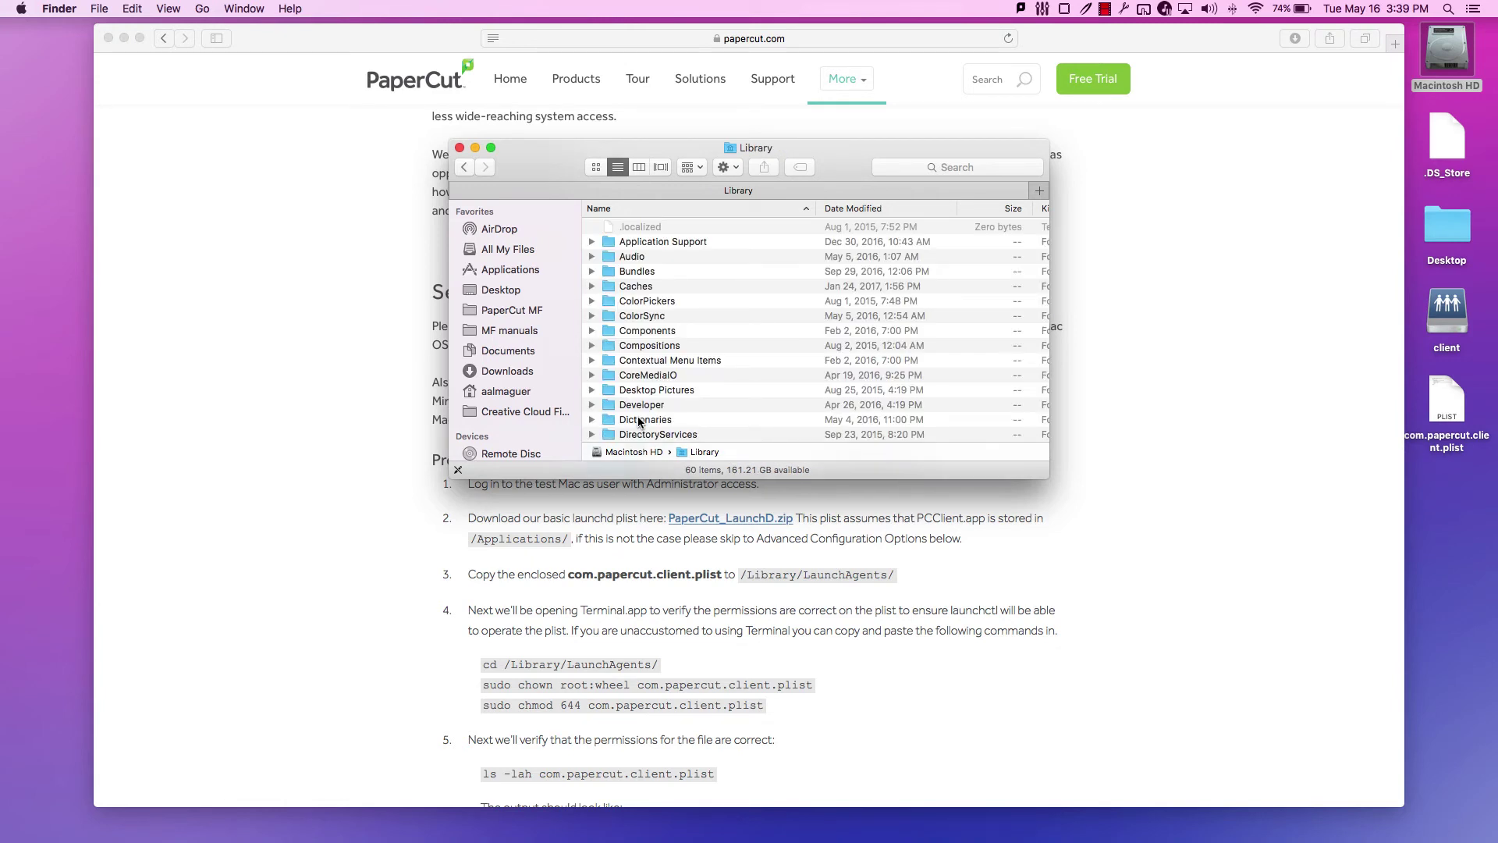
pyautogui.press('l')
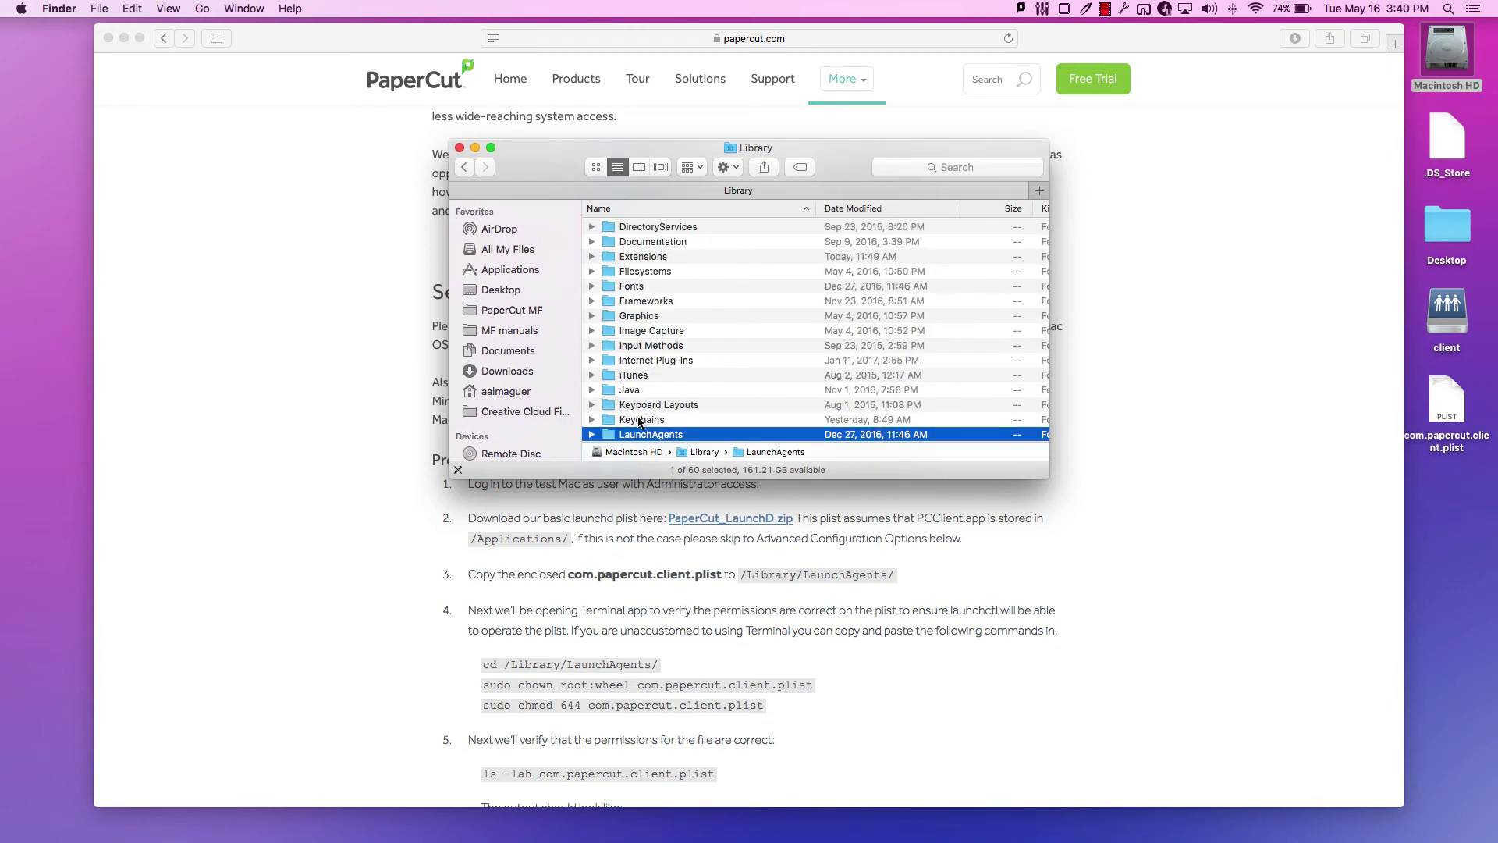
pyautogui.press('super+Down')
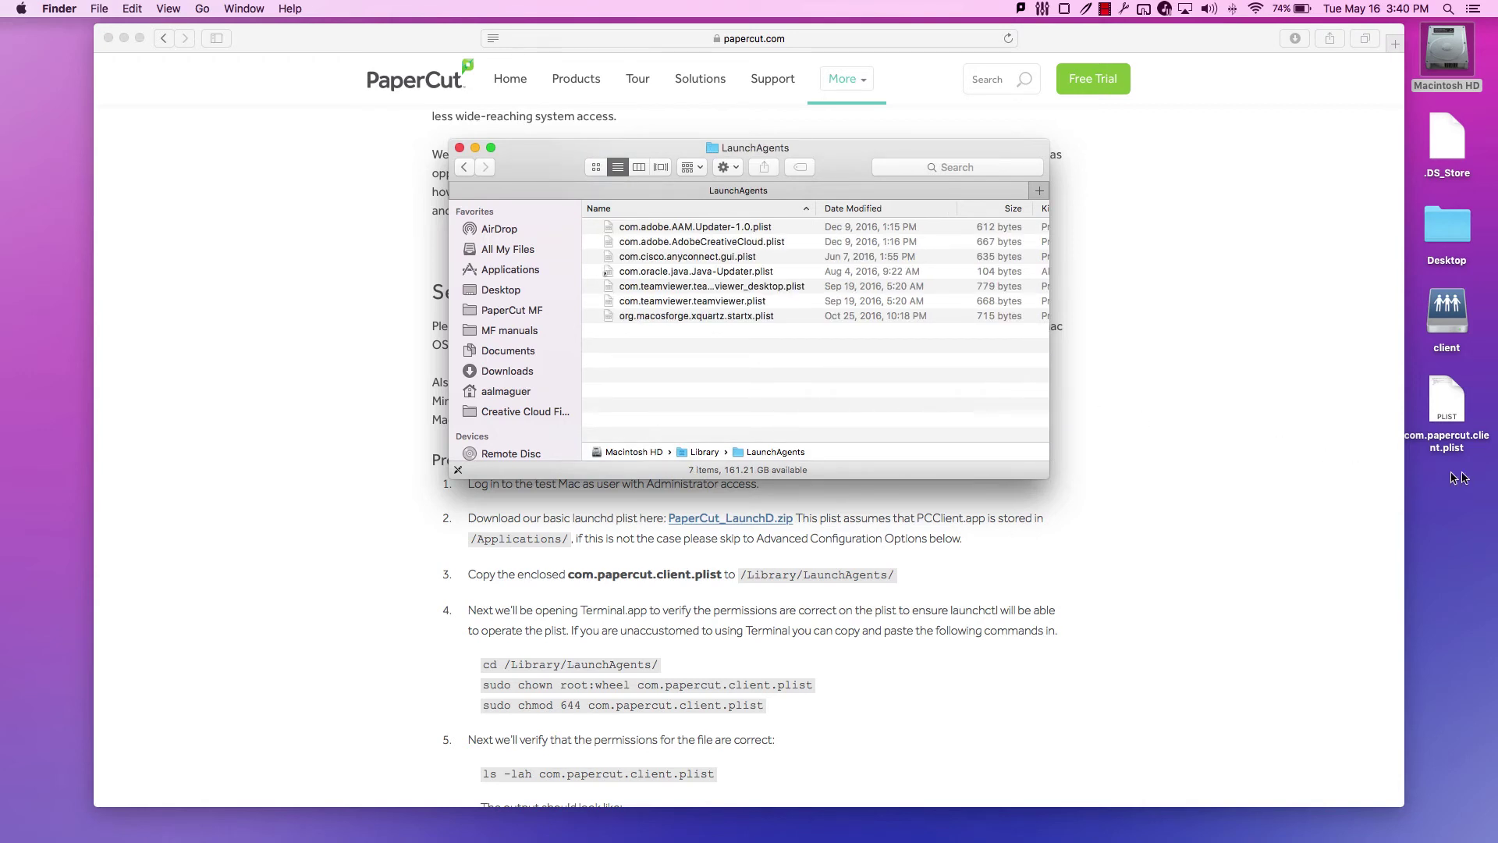
# Move com.papercut.client.plist from the Desktop into LaunchAgents, authenticating with the admin password.
pyautogui.click(1447, 407)
pyautogui.moveTo(1447, 408); pyautogui.dragTo(862, 365)
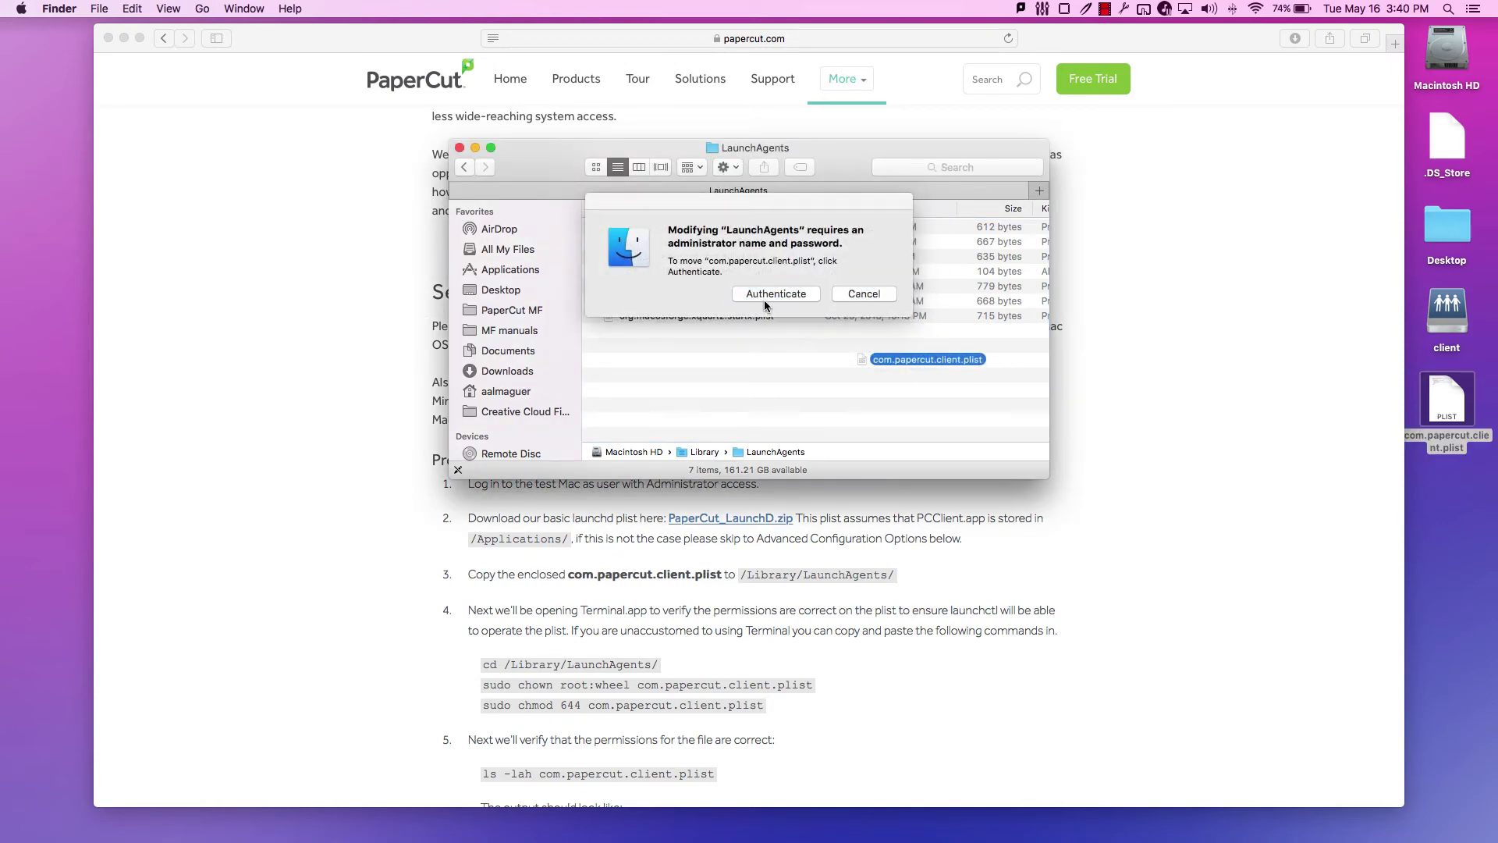
pyautogui.click(764, 294)
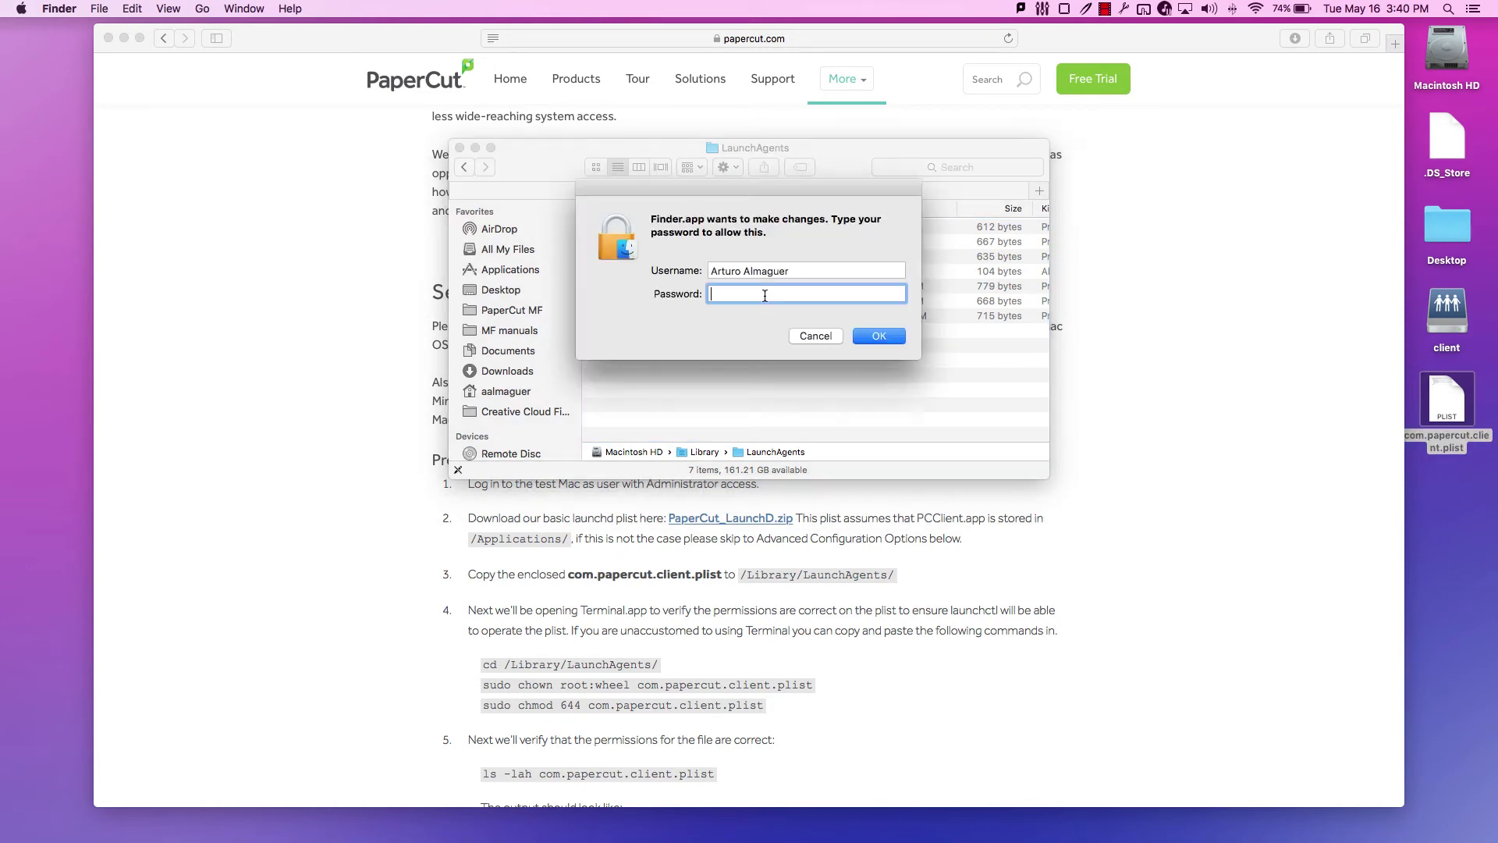
pyautogui.write('*******')
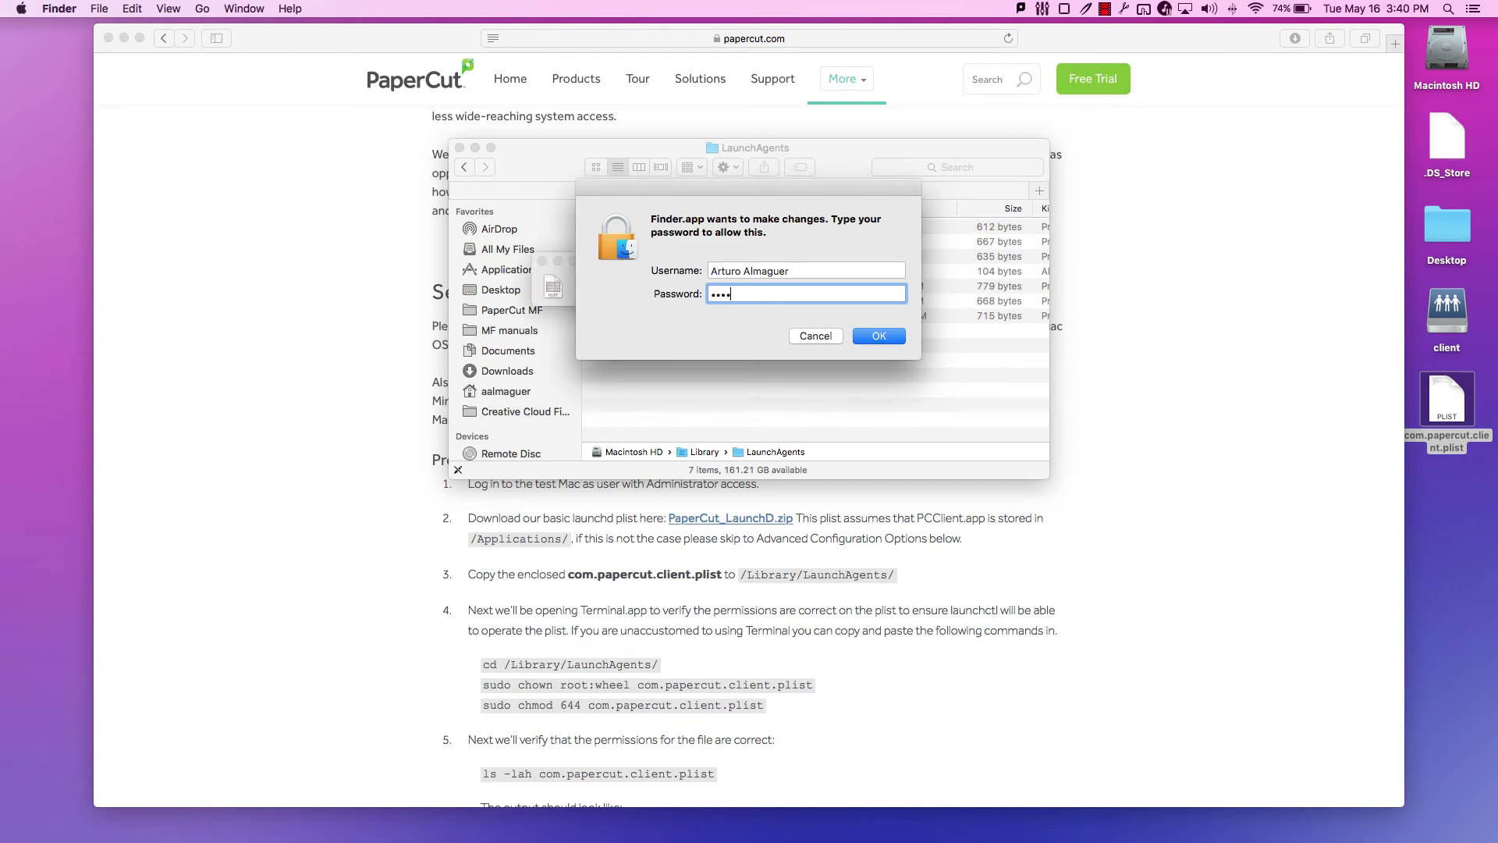
pyautogui.write('***')
pyautogui.press('Return')
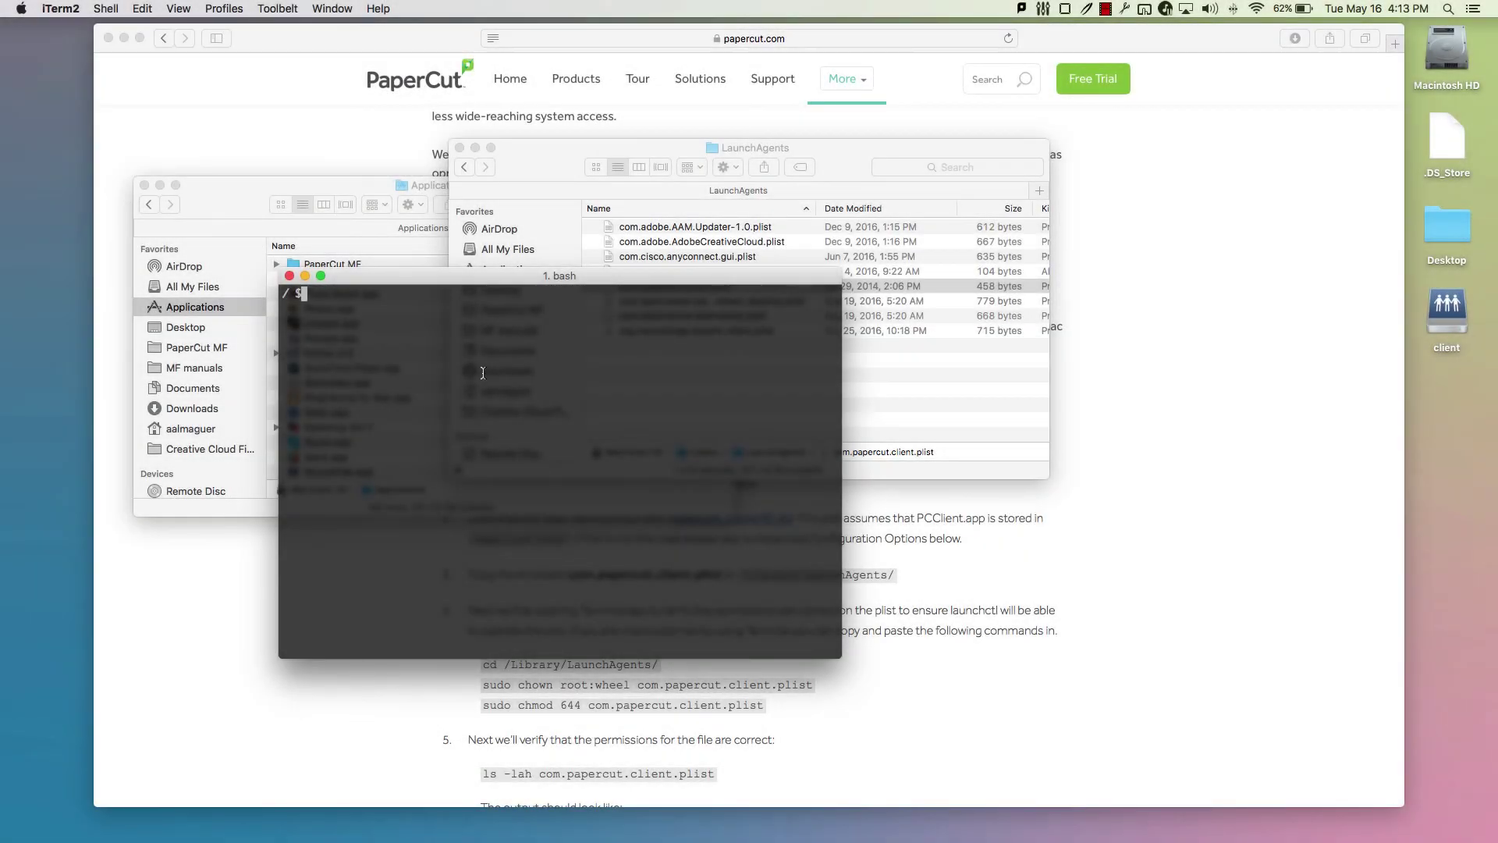
# Change the shell's directory to /Library/LaunchAgents/.
pyautogui.write('cd /Li')
pyautogui.press('Tab')
pyautogui.write('?a')
pyautogui.press('BackSpace')
pyautogui.press('BackSpace')
pyautogui.write('LaunchA')
pyautogui.press('Tab')
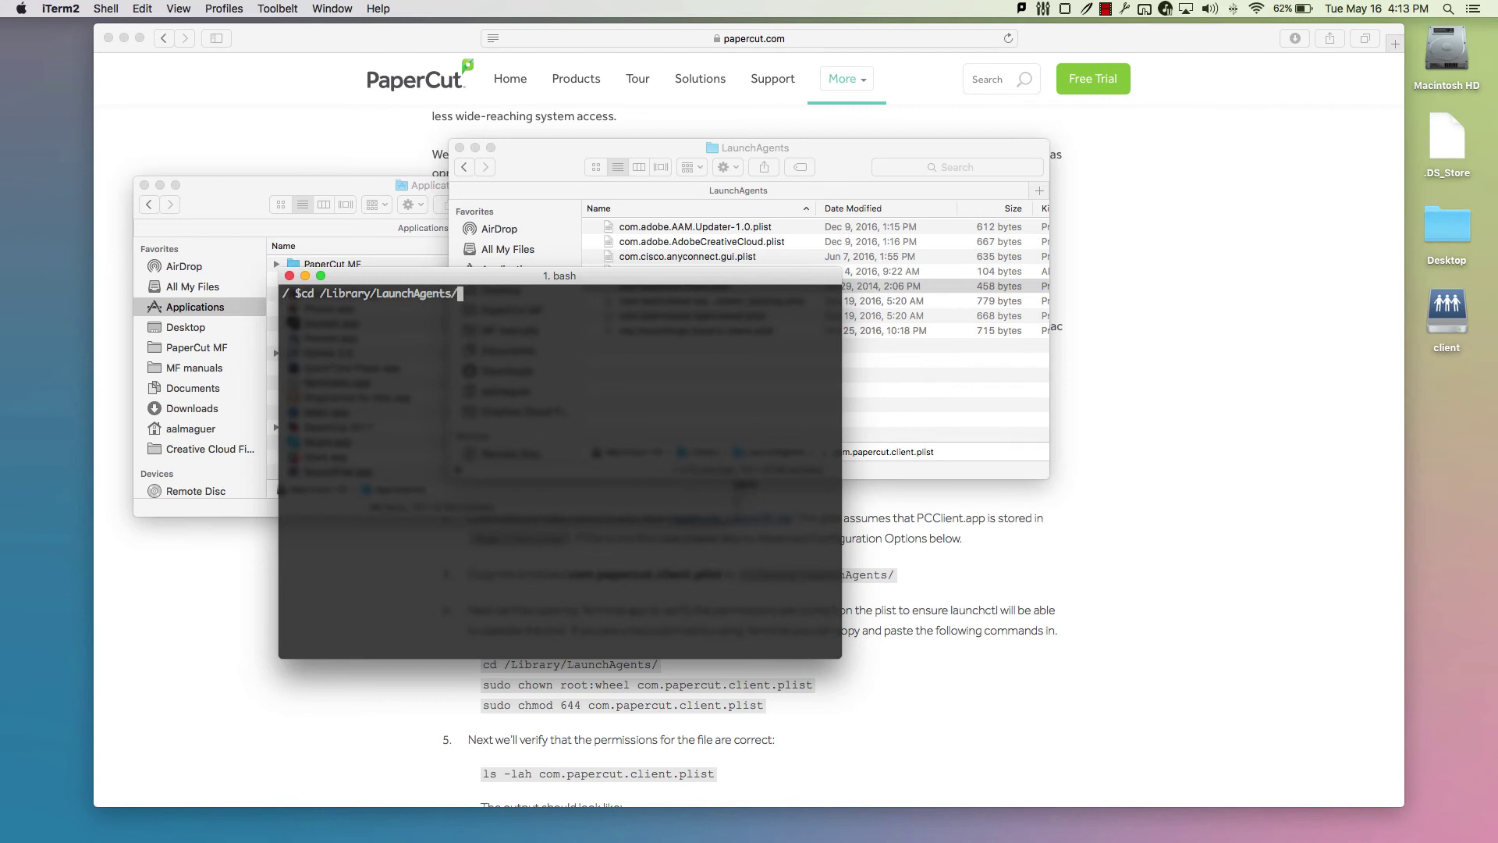
pyautogui.press('Return')
# Set the owner of com.papercut.client.plist to root:wheel with sudo chown.
pyautogui.write('sudo')
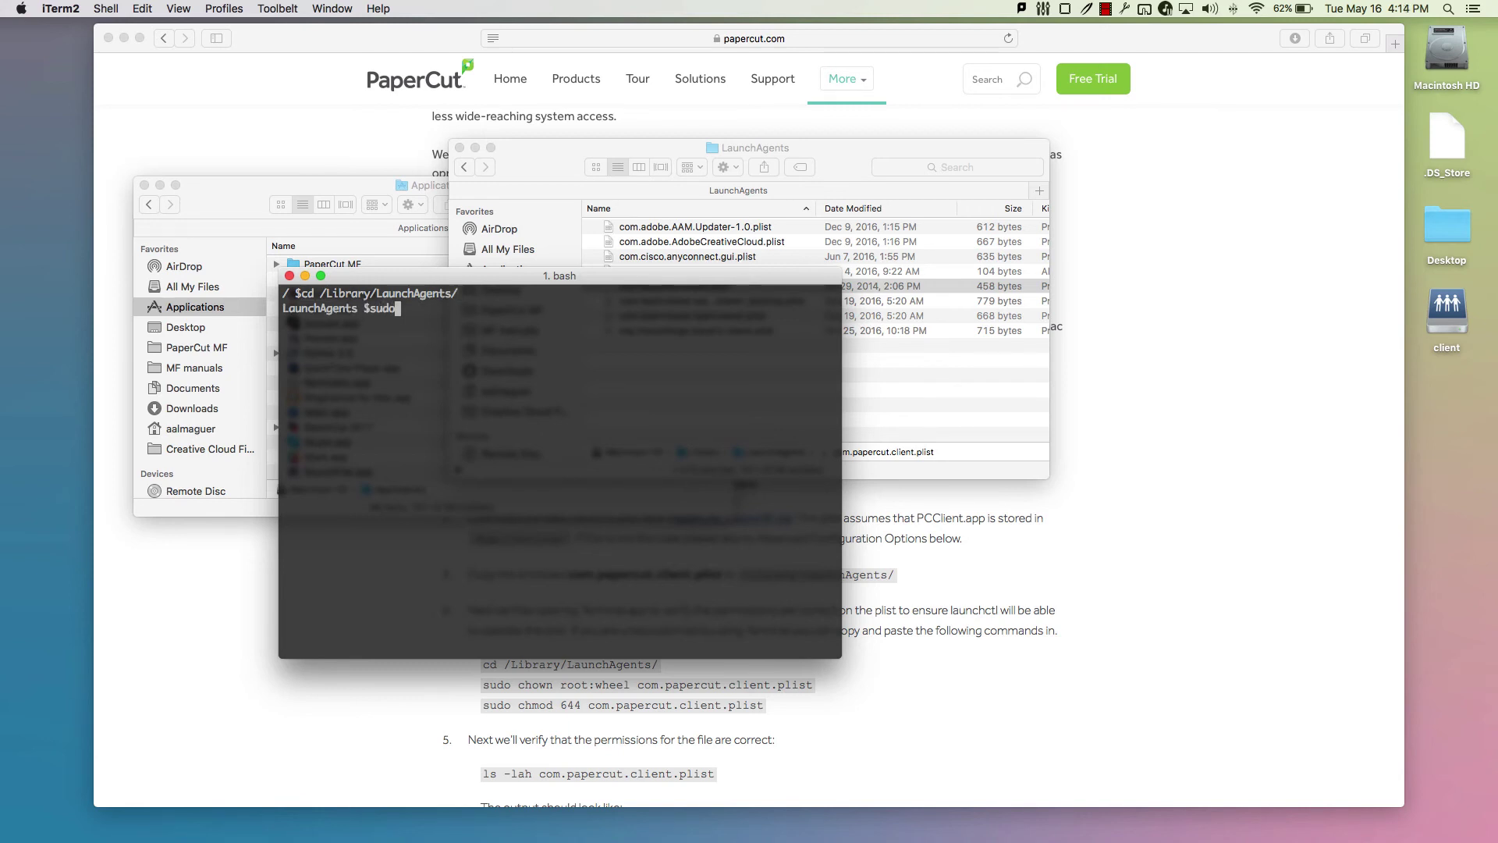
pyautogui.write(' chown root:wheel com.')
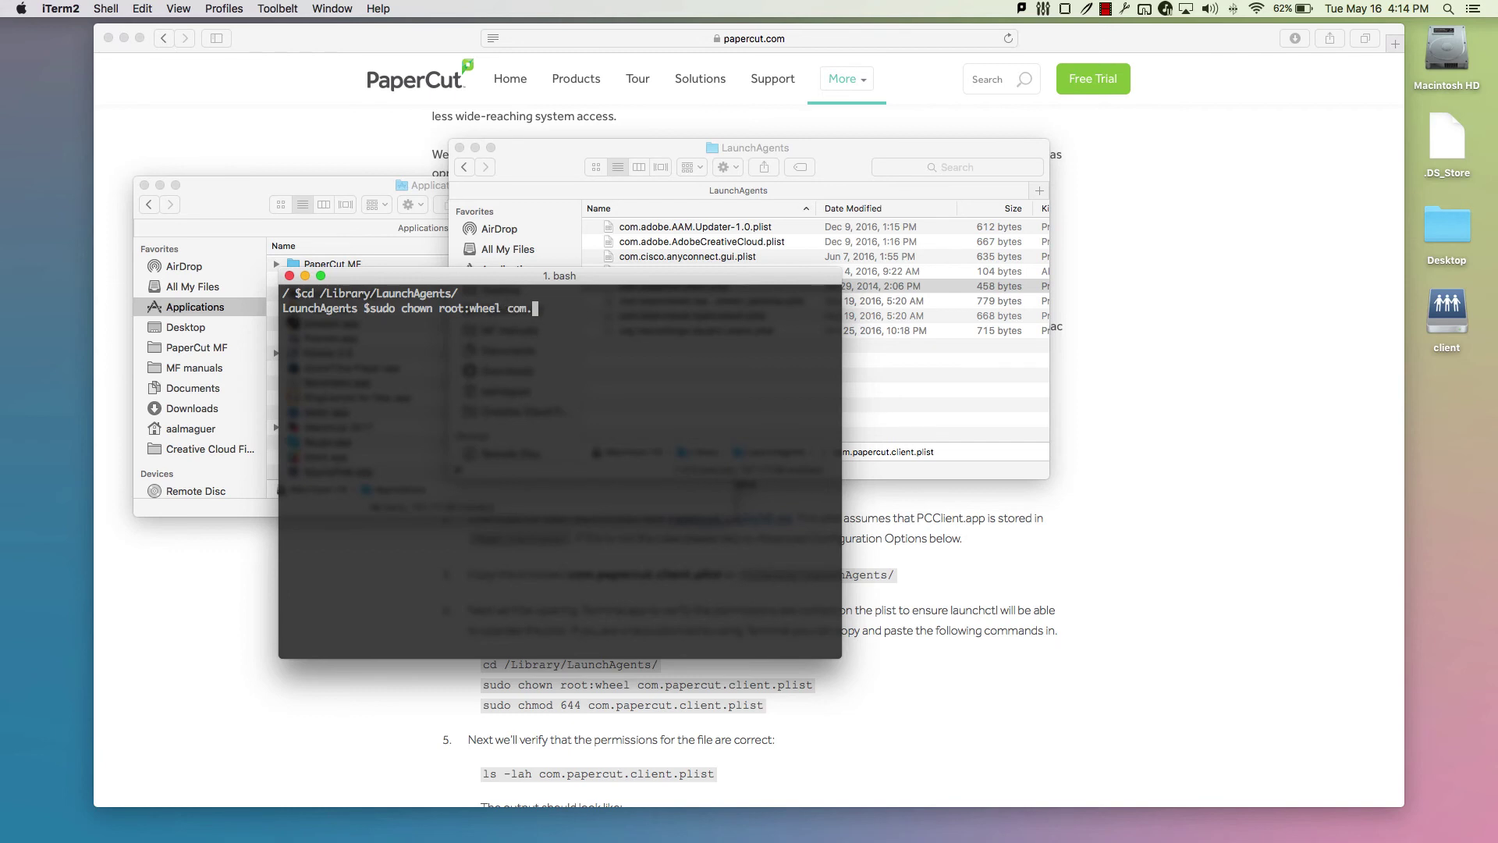
pyautogui.write('pa')
pyautogui.press('Tab')
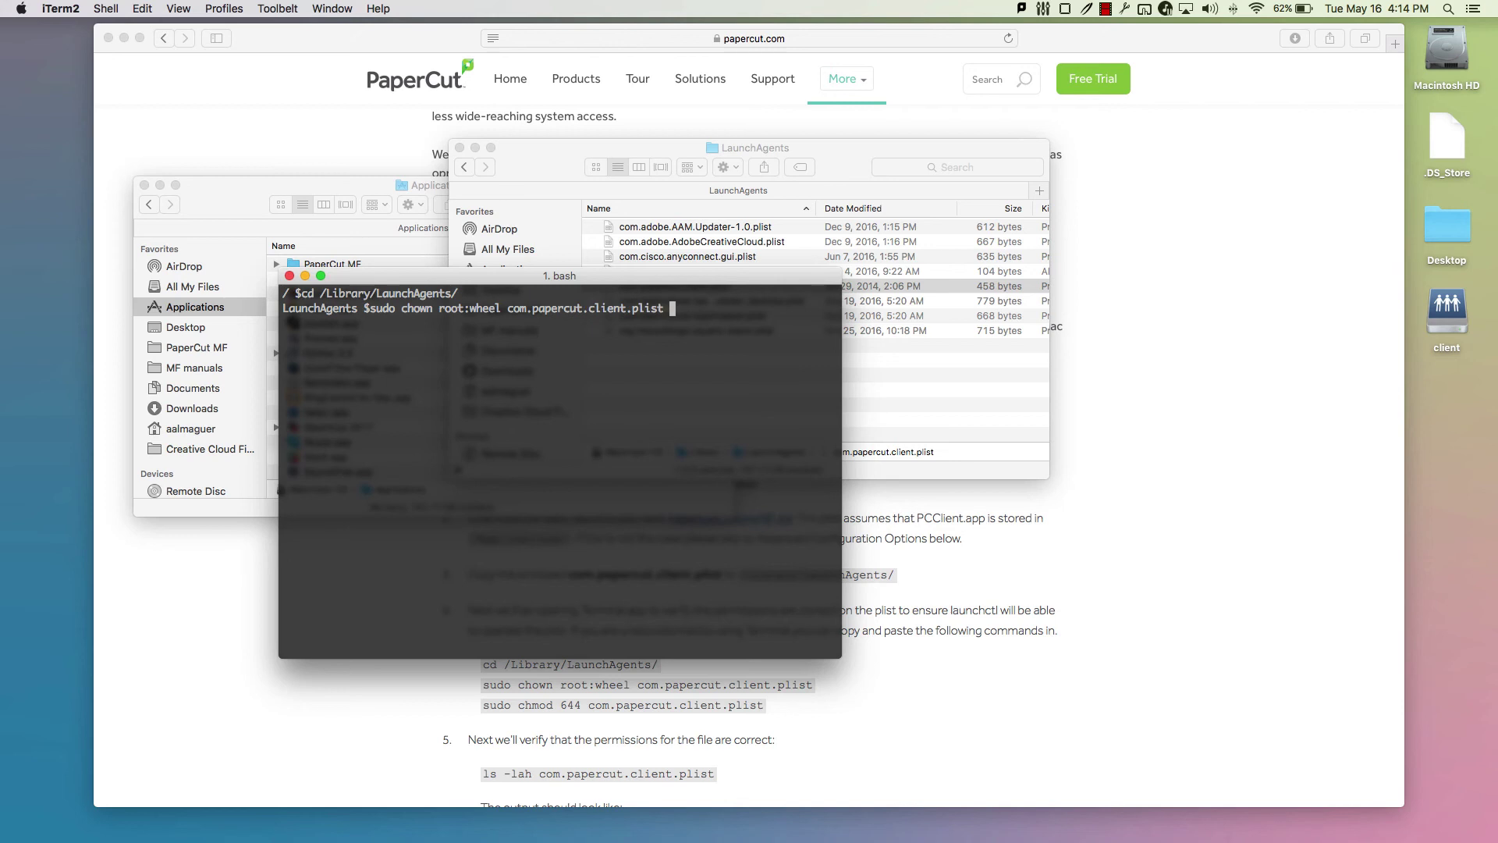
pyautogui.press('Return')
pyautogui.press('Return')
pyautogui.write('sudo ')
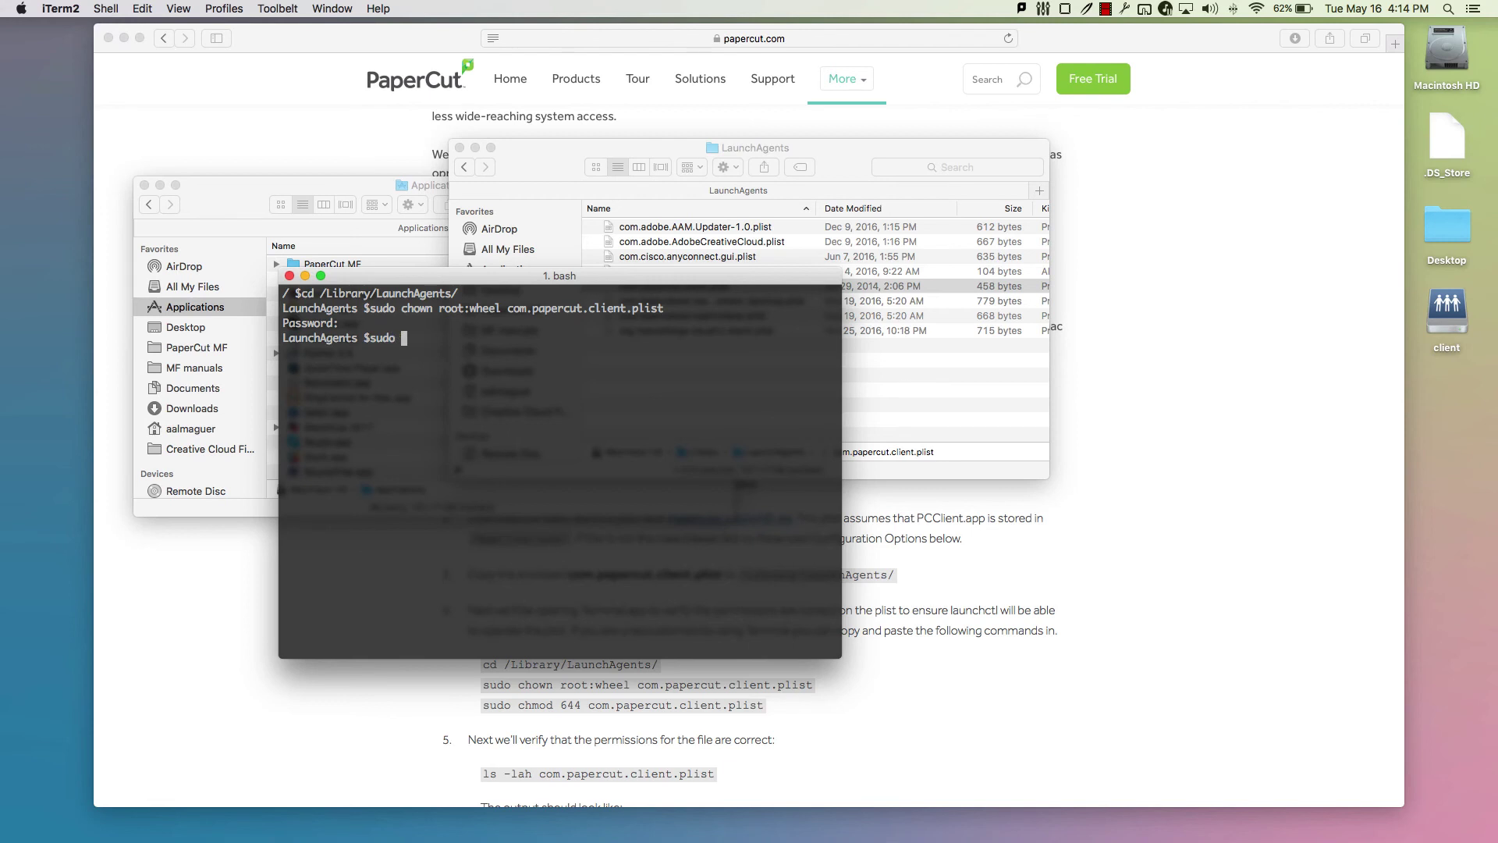
pyautogui.write('chmod 644 com.pa')
# Apply mode 644 to com.papercut.client.plist and confirm it lists as -rw-r--r-- root wheel.
pyautogui.press('Tab')
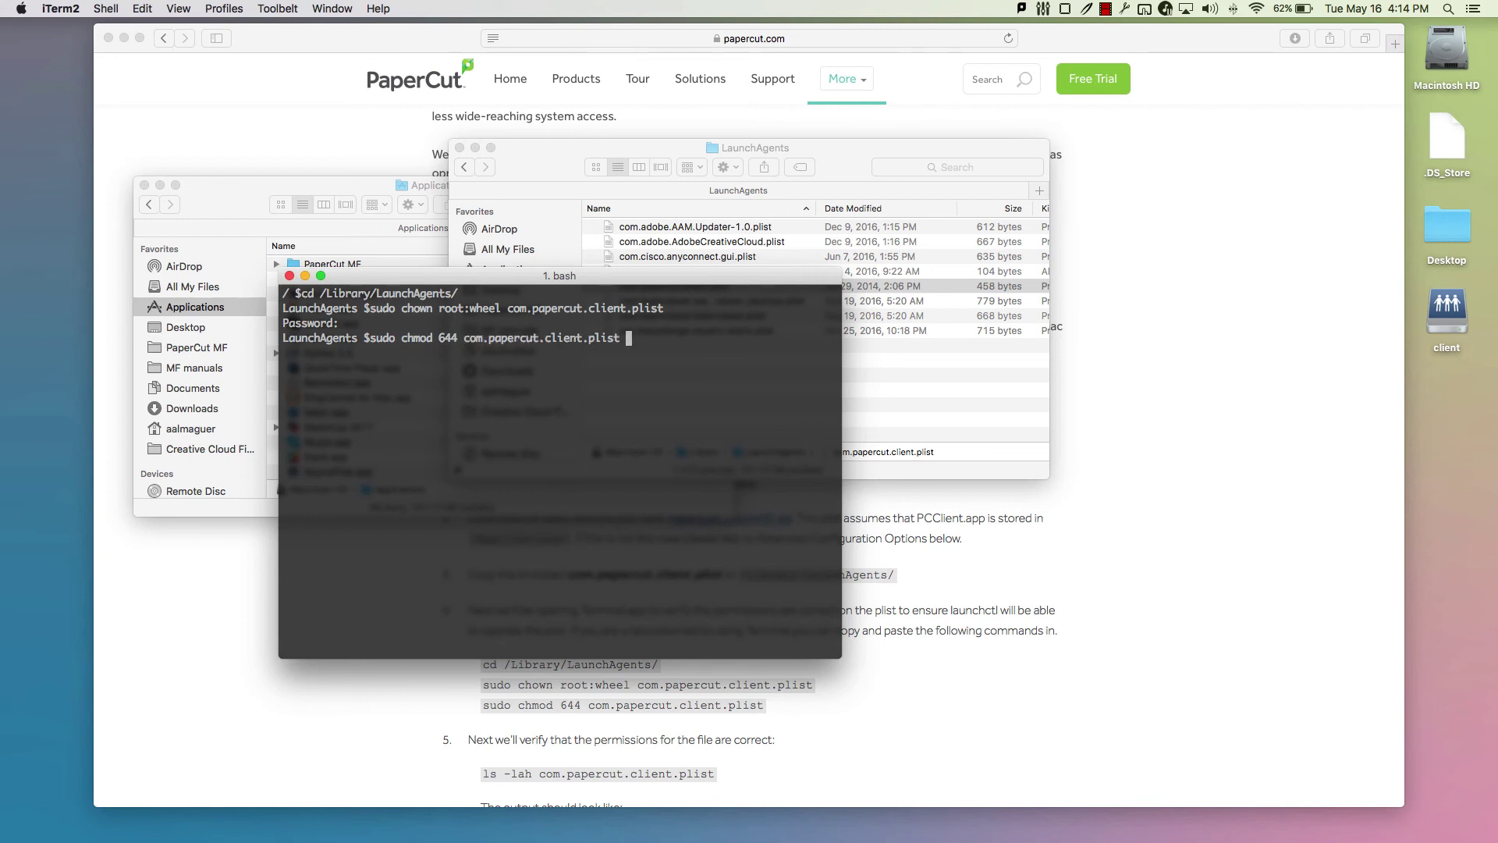
pyautogui.press('Return')
pyautogui.write('ls -lah')
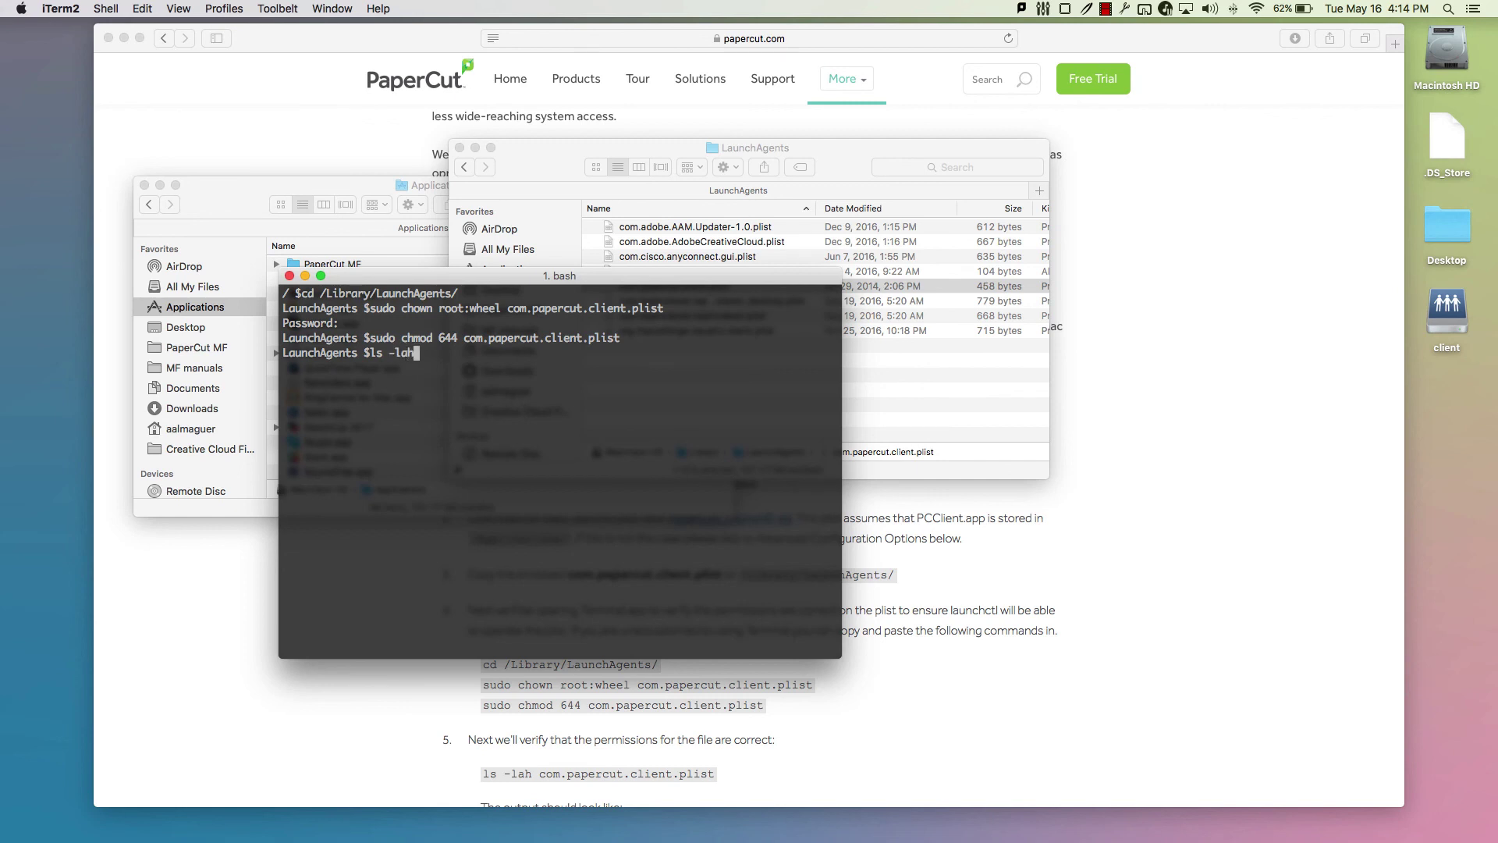
pyautogui.write(' com.p')
pyautogui.press('Tab')
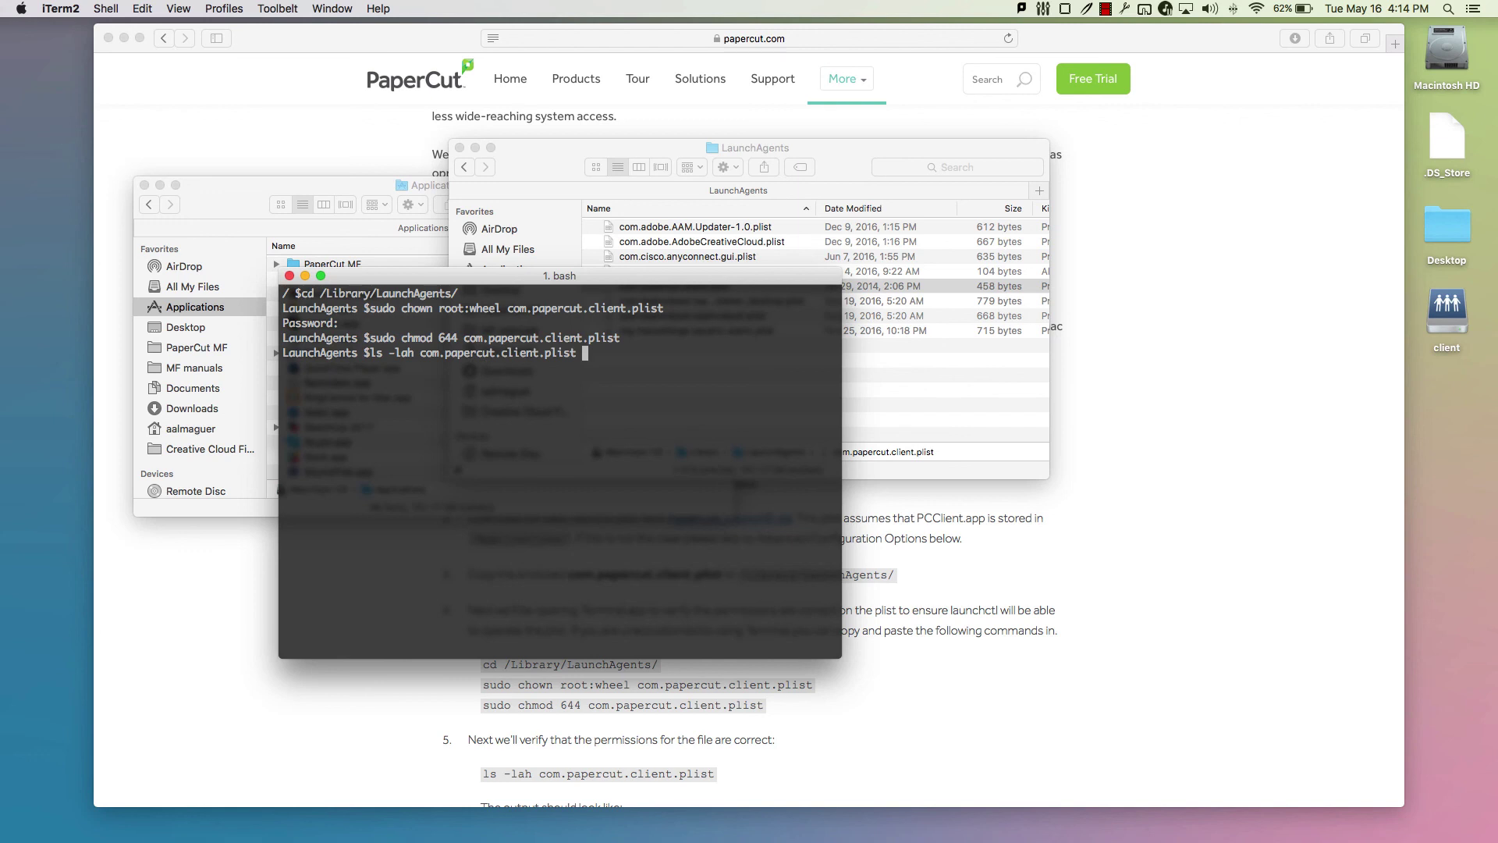
pyautogui.press('Return')
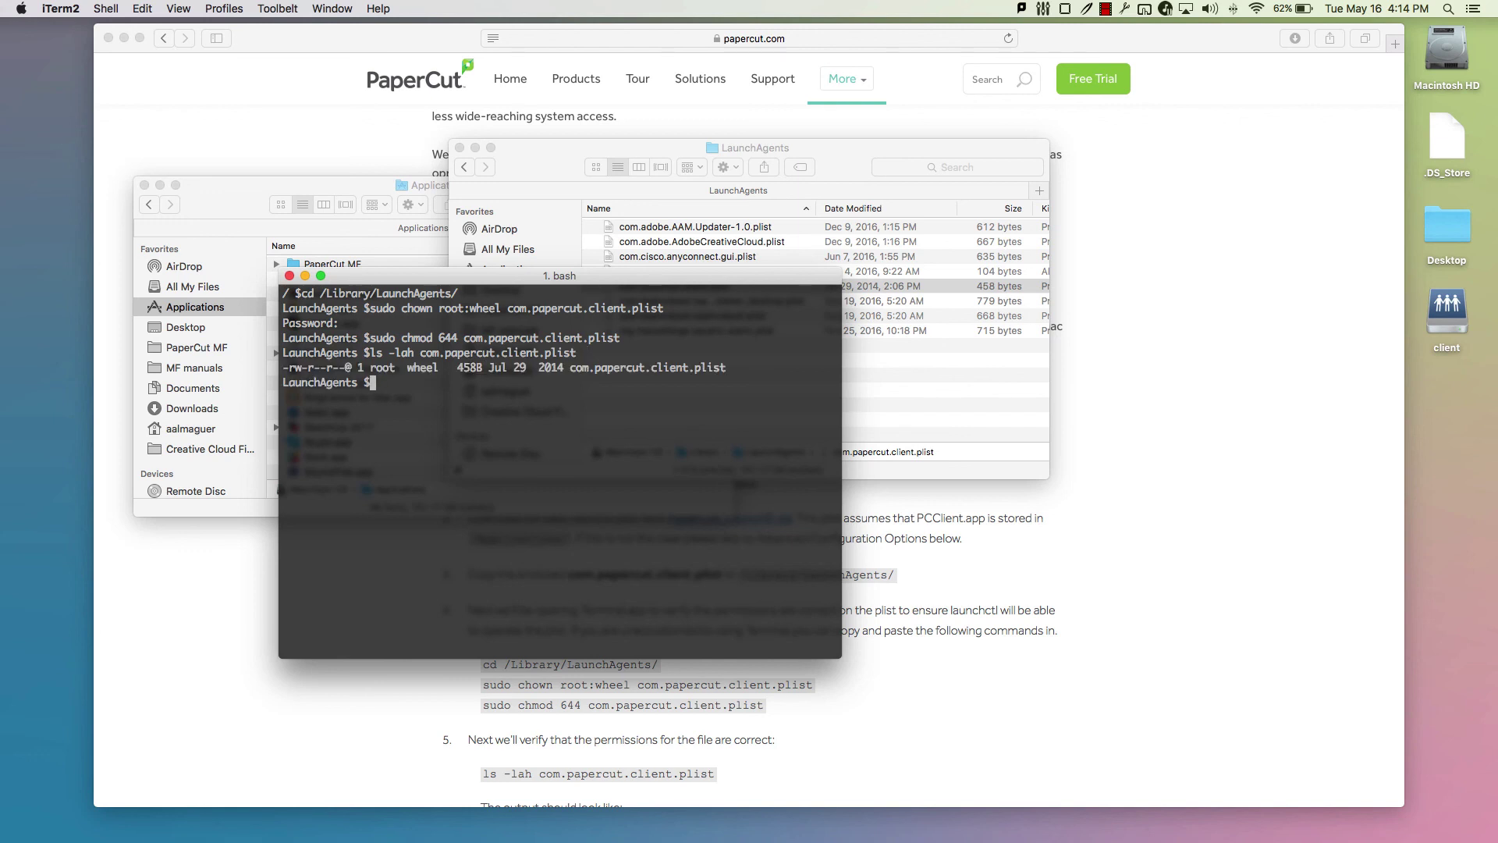